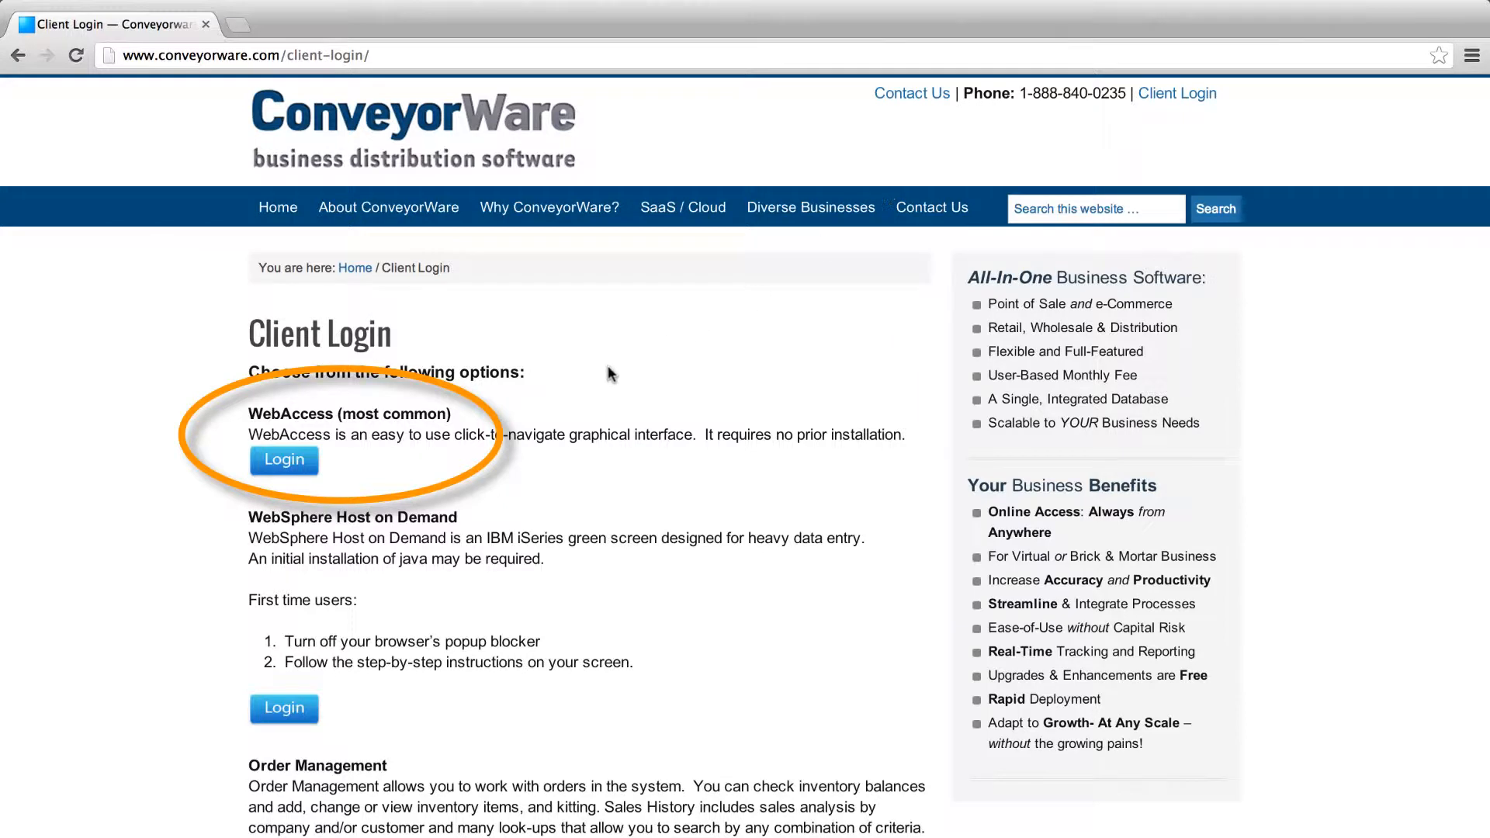
# Sign in to WebAccess with the user name and password to reach the Administrative Main Menu
pyautogui.click(289, 464)
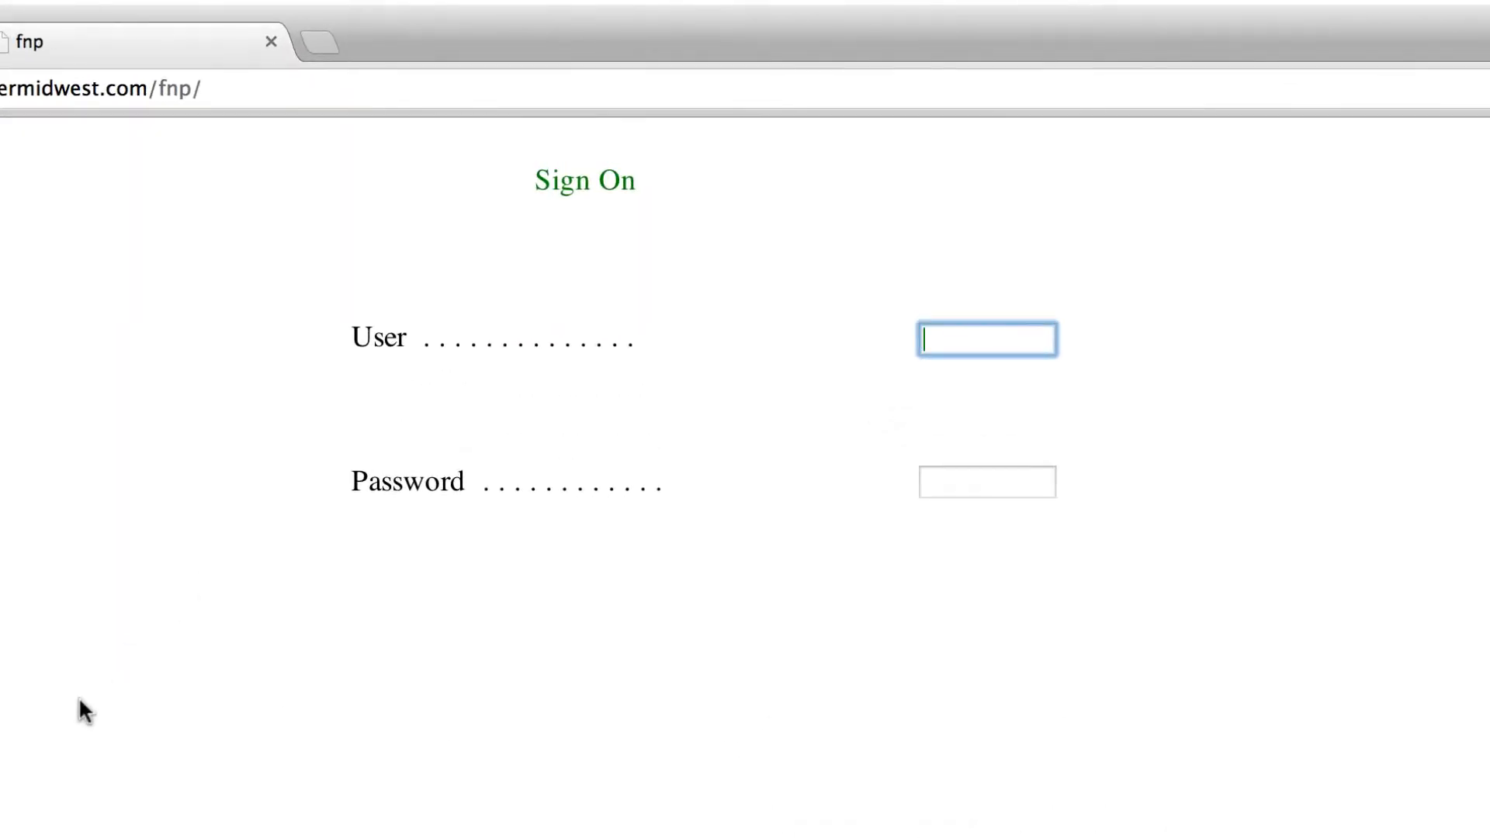
pyautogui.write('CONVEYORA')
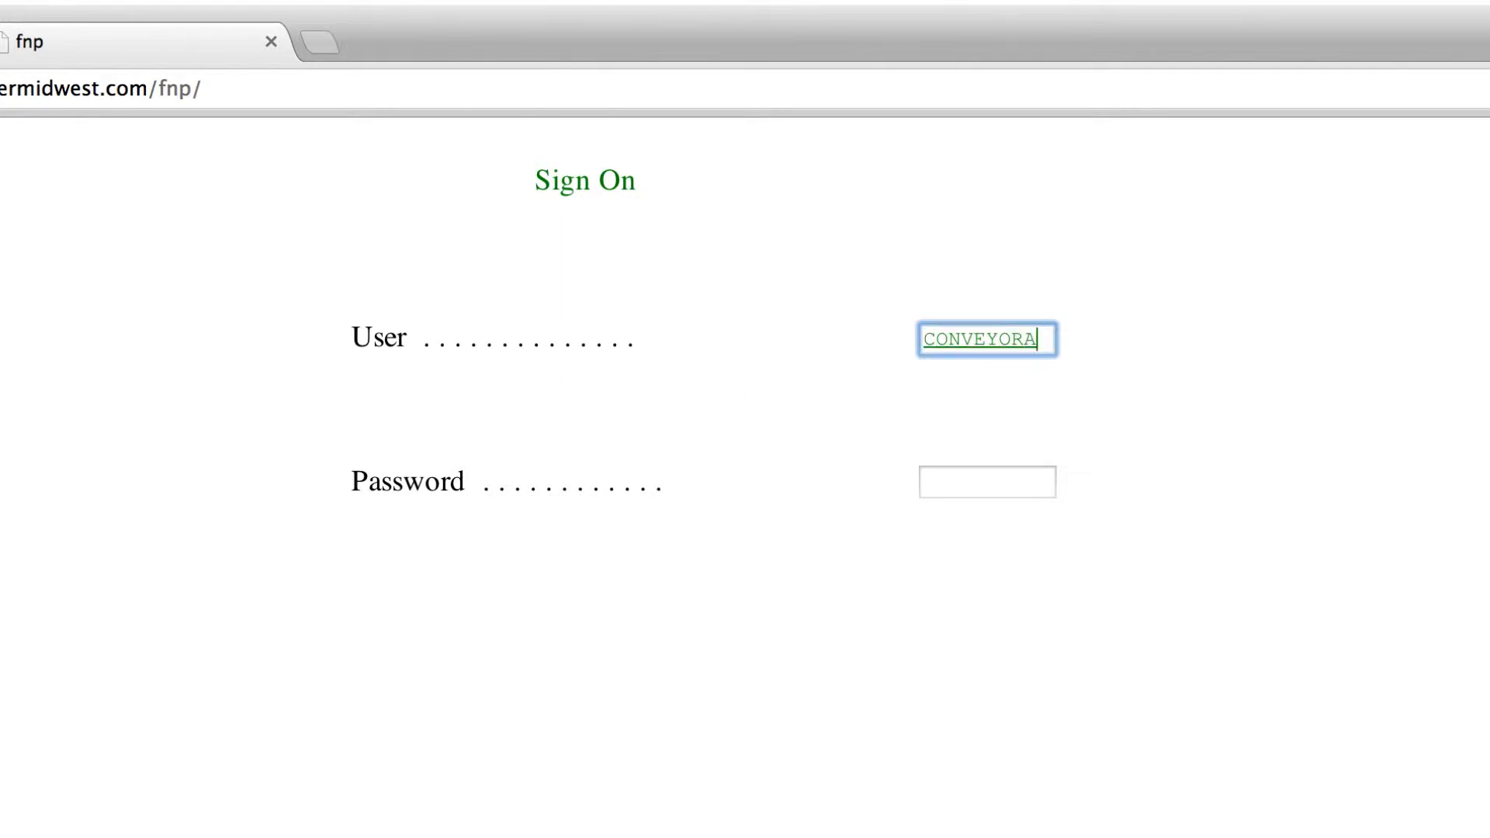
pyautogui.press('Tab')
pyautogui.write('••••••')
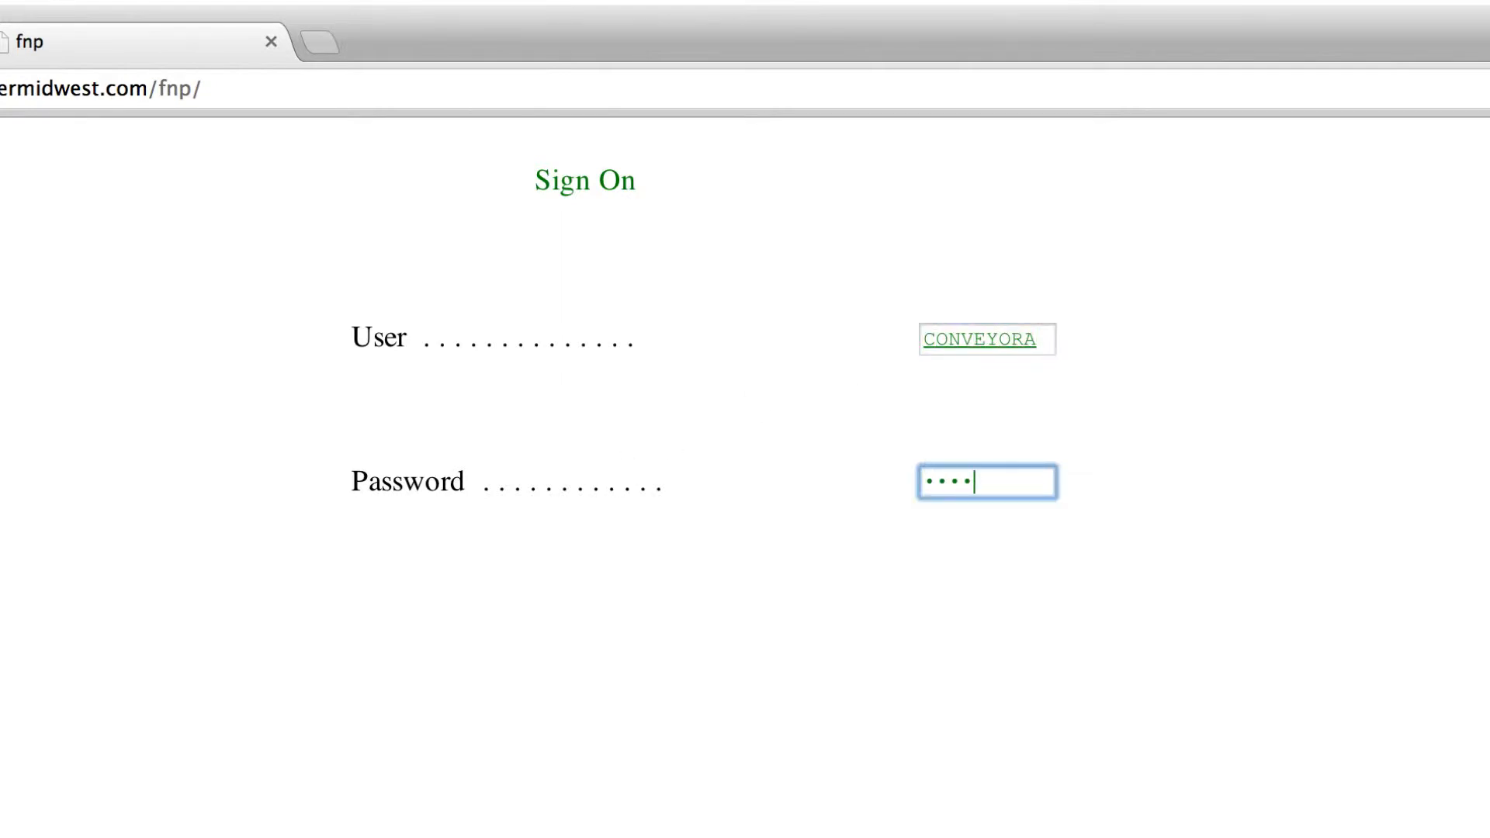
pyautogui.write('•')
pyautogui.press('Return')
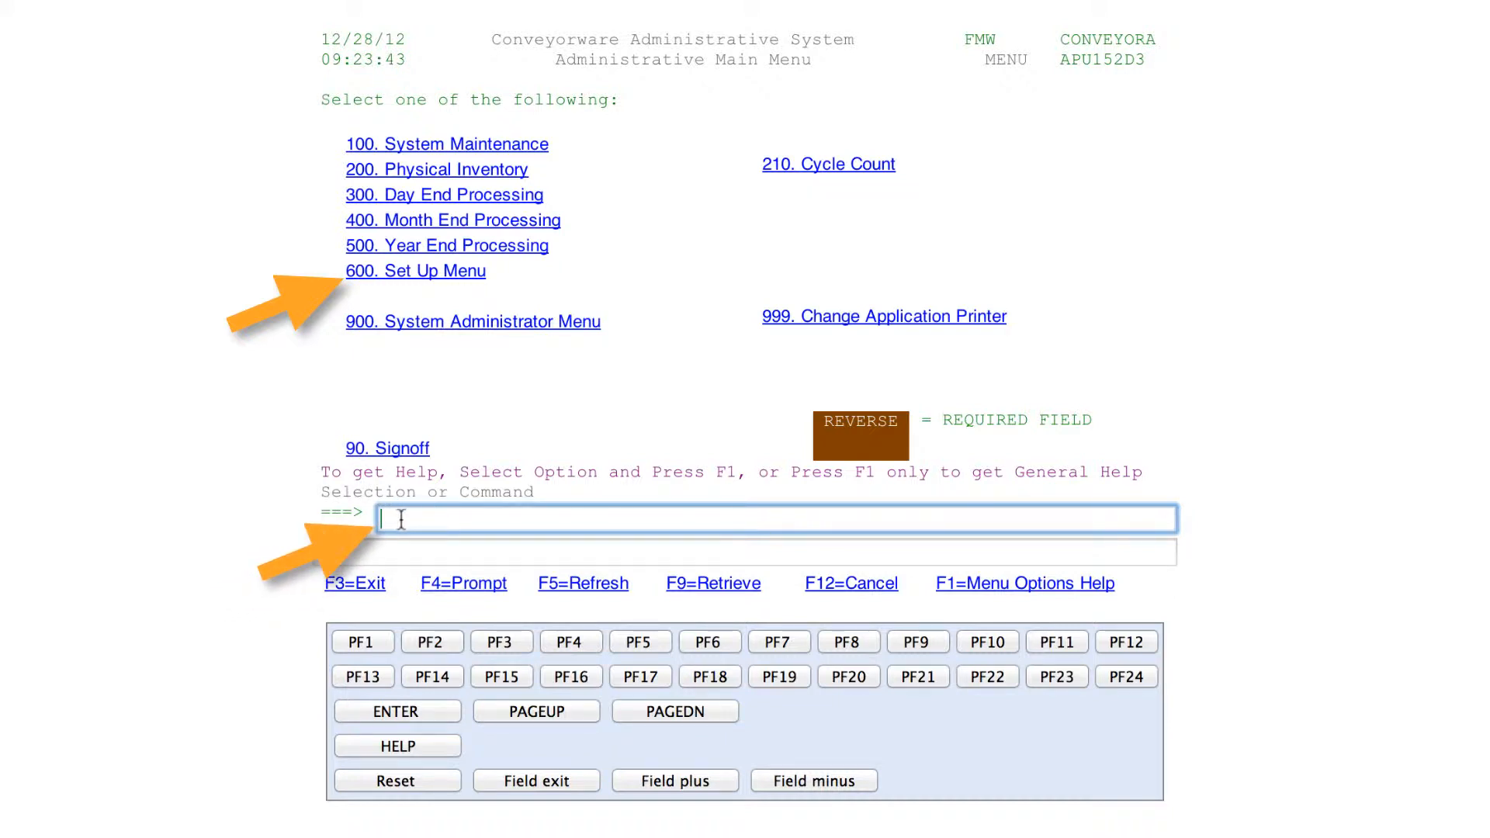
# Enter selection 600 to bring up the Set Up Menu
pyautogui.write('600')
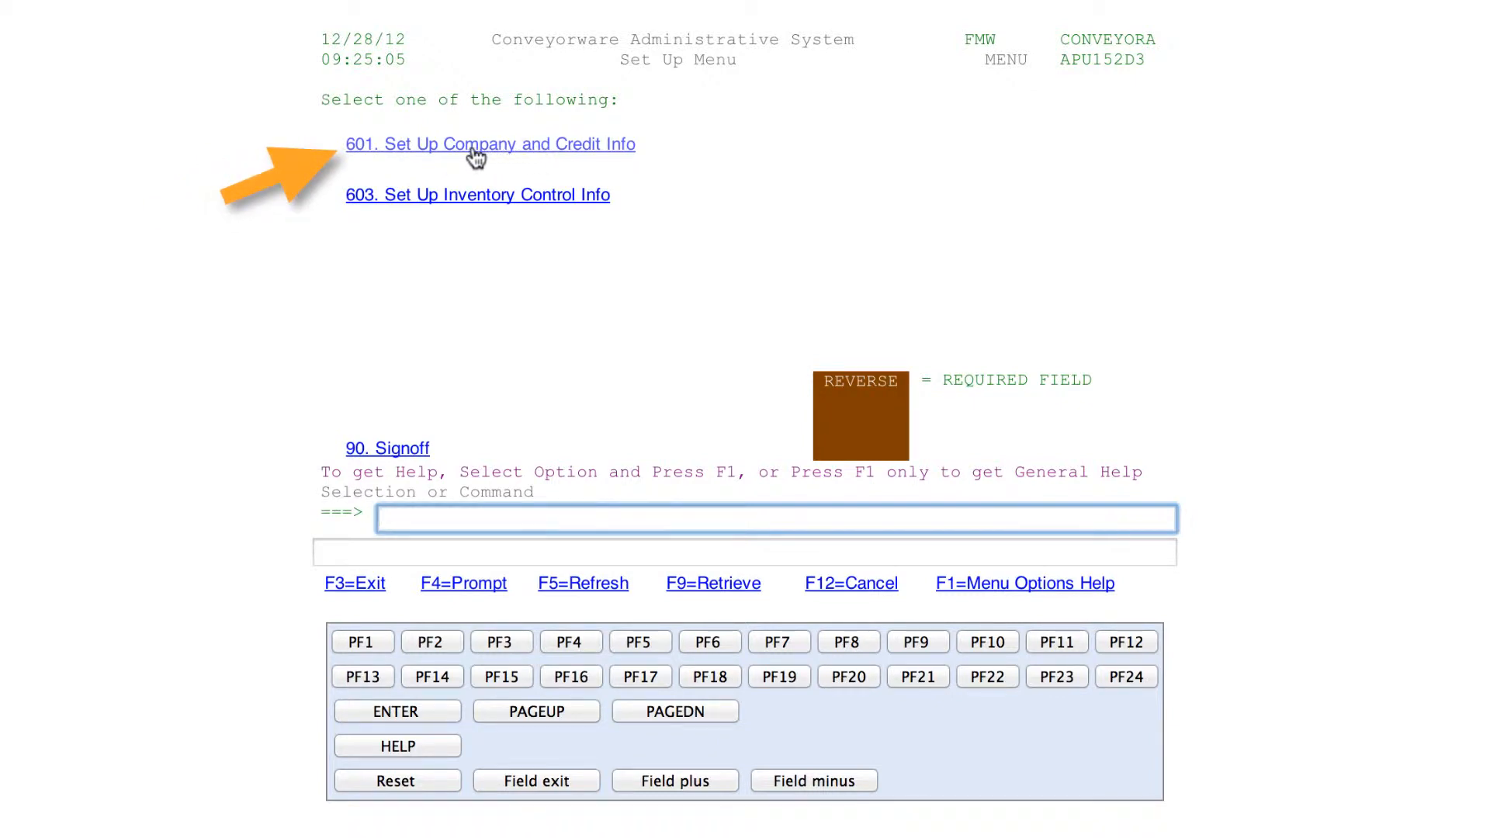
# Go to 601 Set Up Company and Credit Info, then 625 Initial Setup-Company Definitions, accepting the warning
pyautogui.click(475, 147)
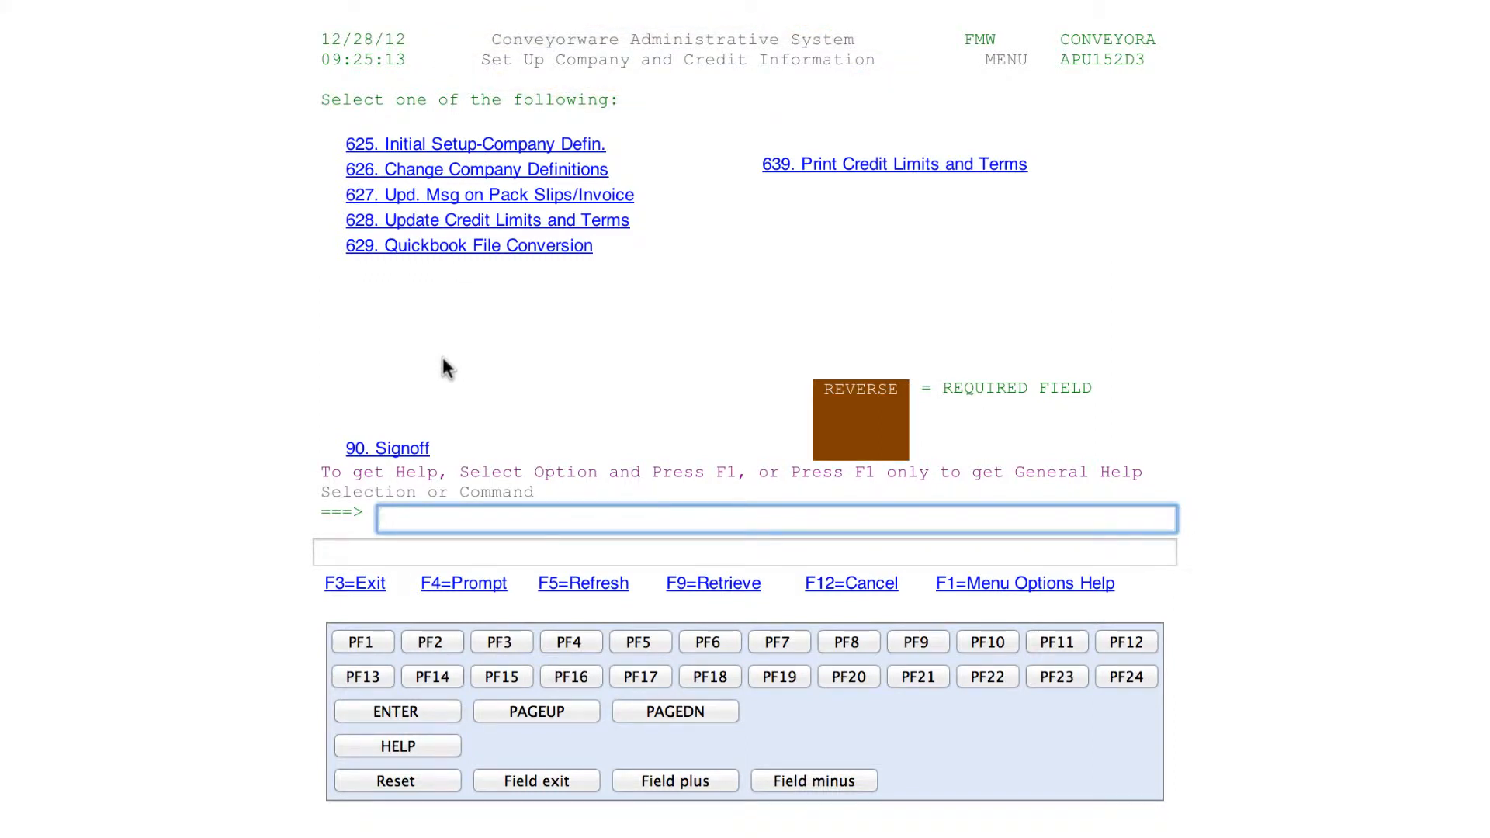
pyautogui.click(468, 151)
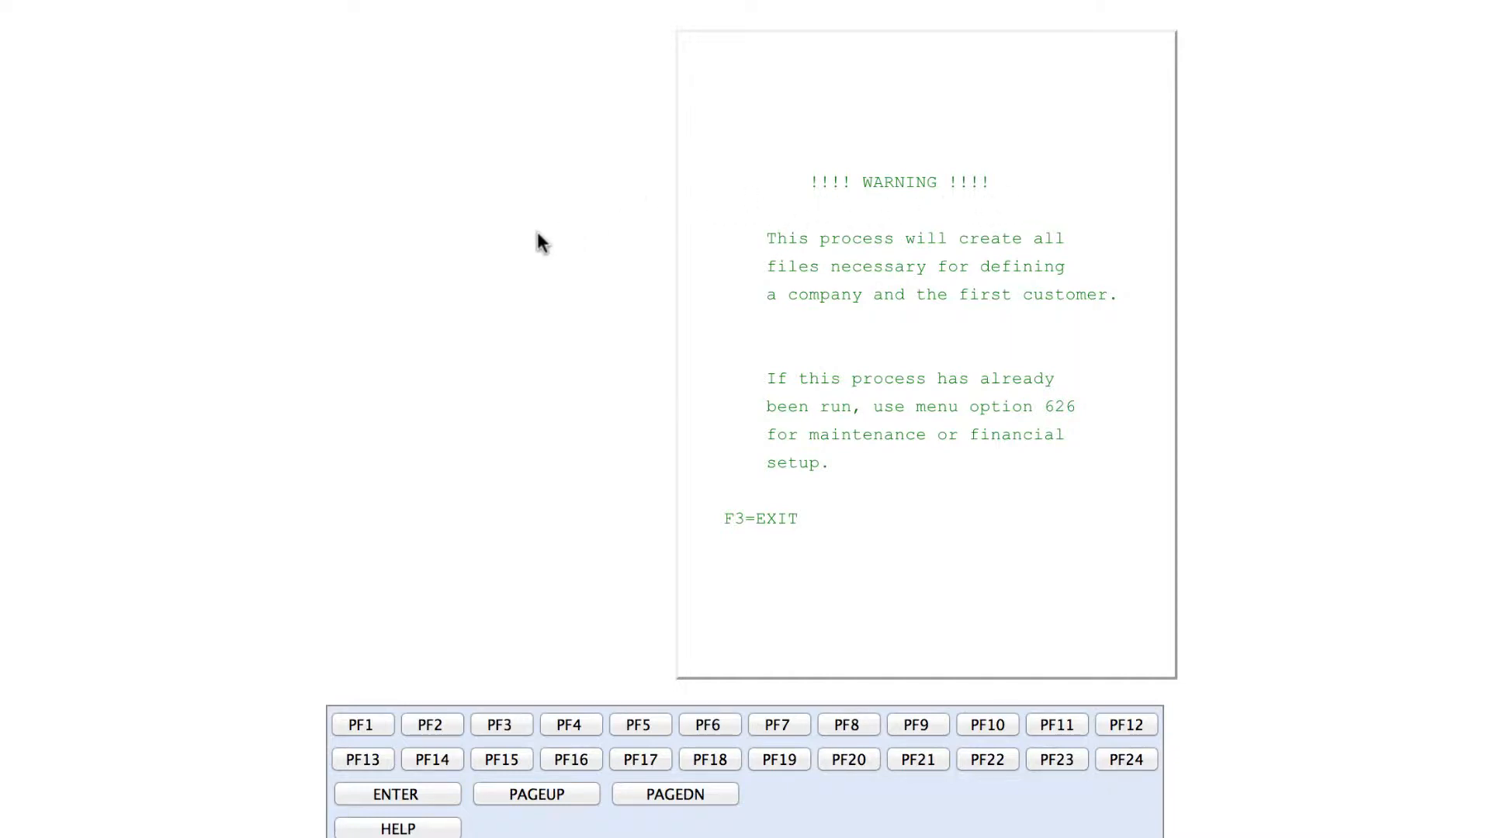
pyautogui.press('Return')
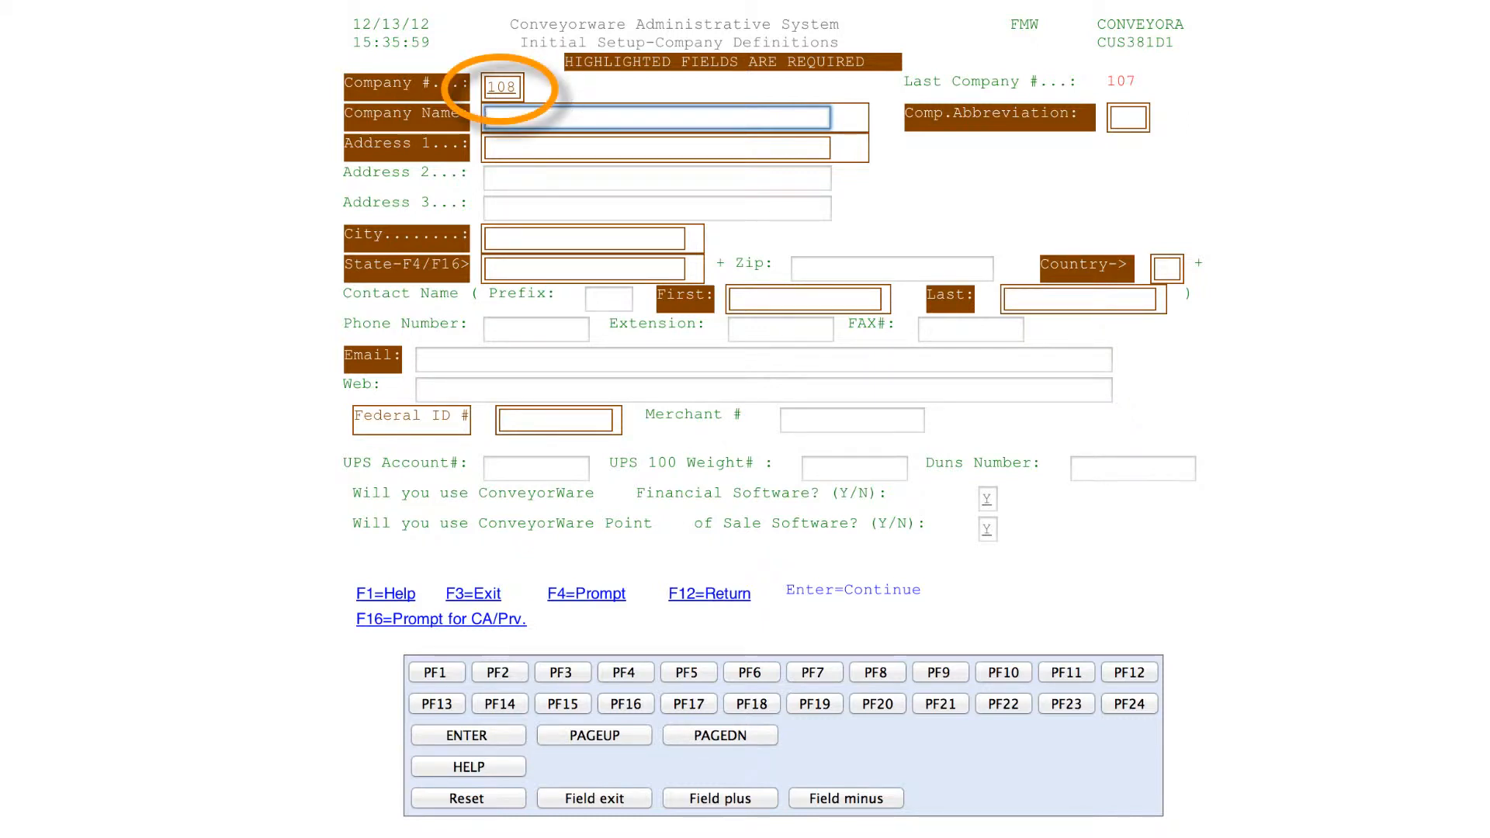
pyautogui.click(515, 88)
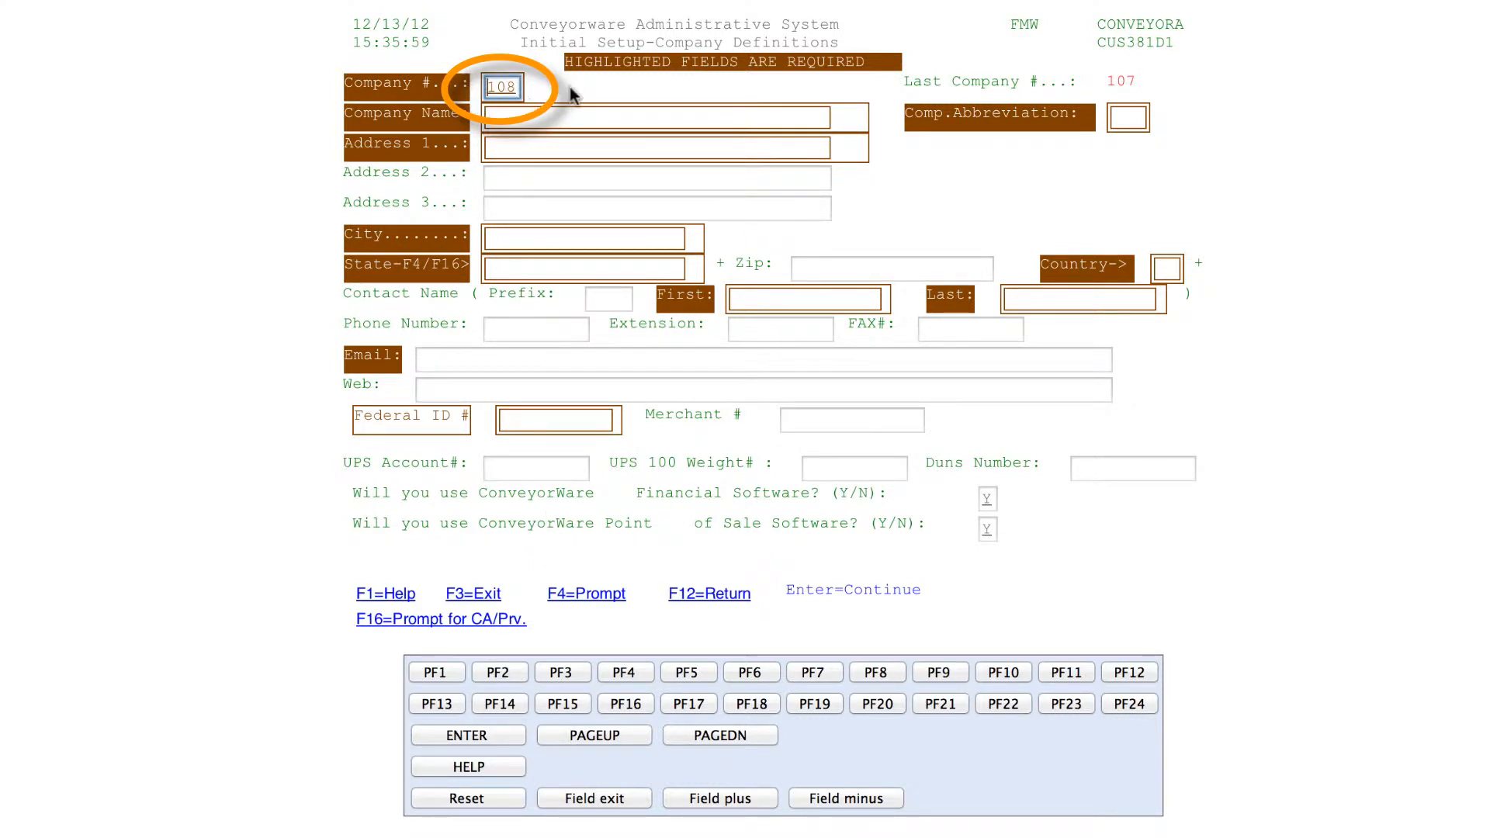
pyautogui.press('Tab')
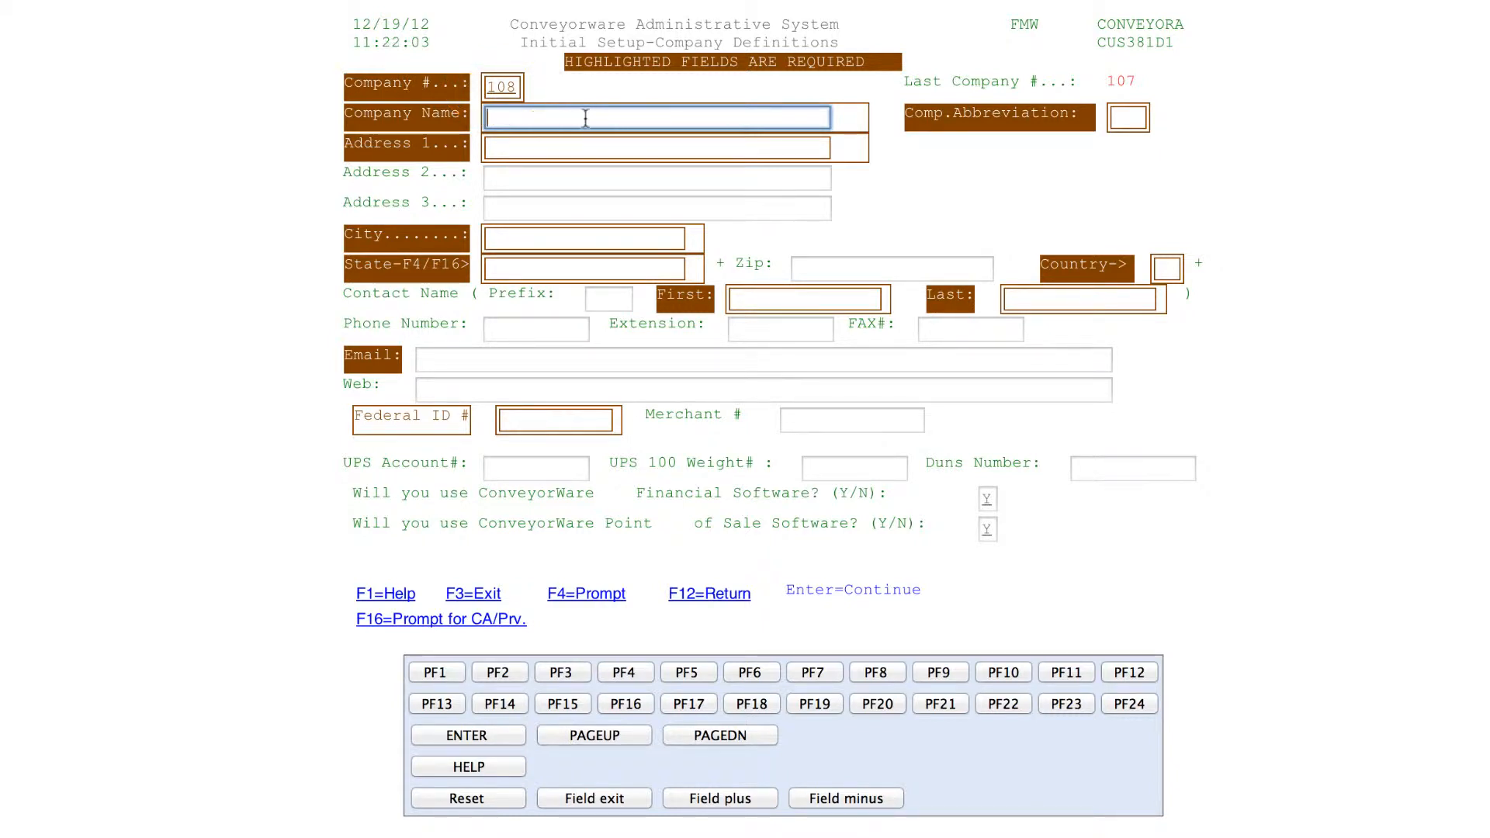
# Enter company name ROLLING RIVER SKATEBOARDS, abbreviation RRS, the street address and city ROLLING RIVER
pyautogui.write('ROLLING ')
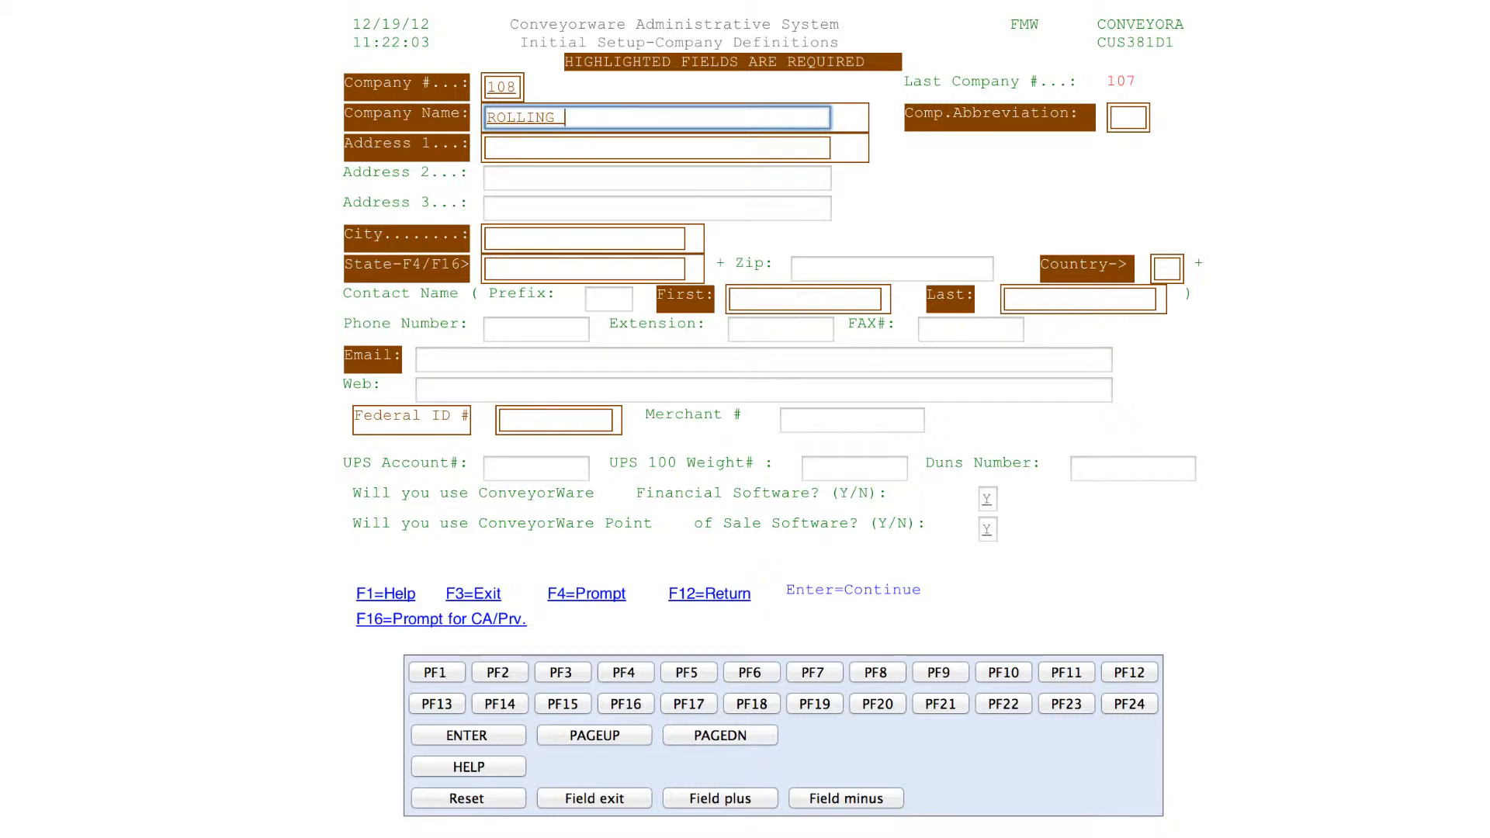
pyautogui.write('RIVER SKATEBOARD')
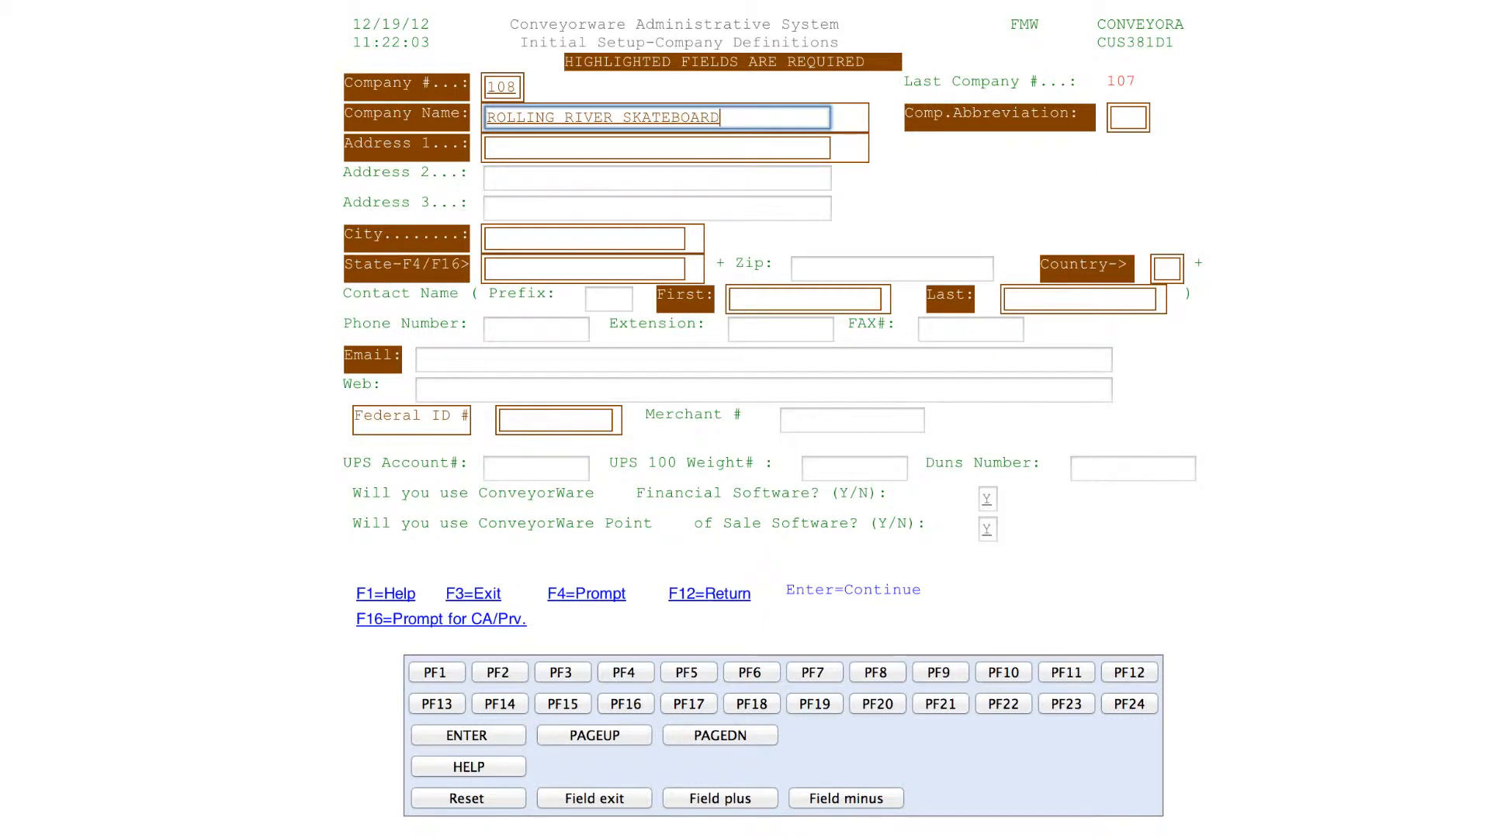
pyautogui.write('S')
pyautogui.click(1135, 119)
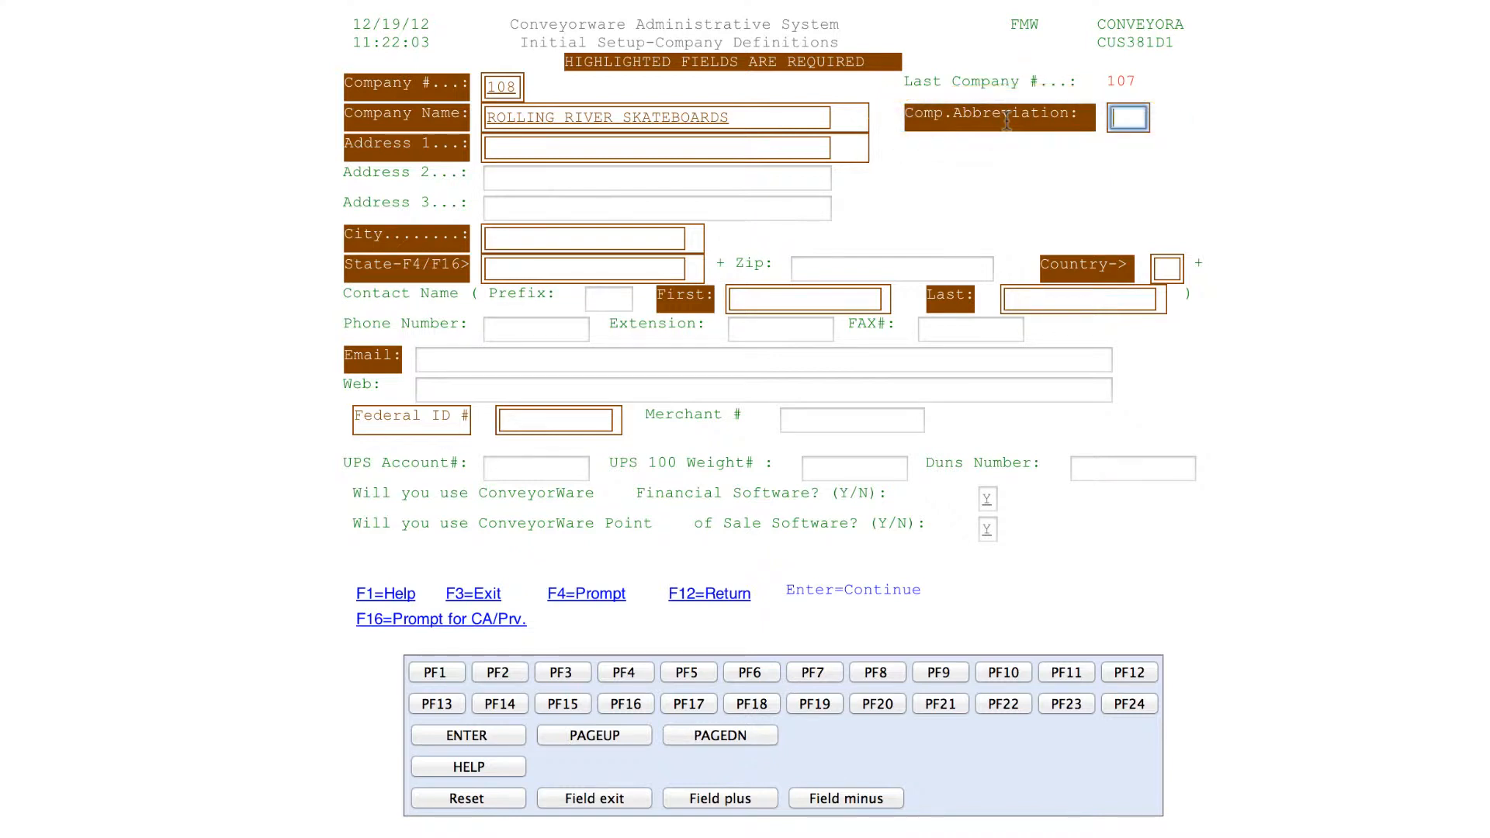
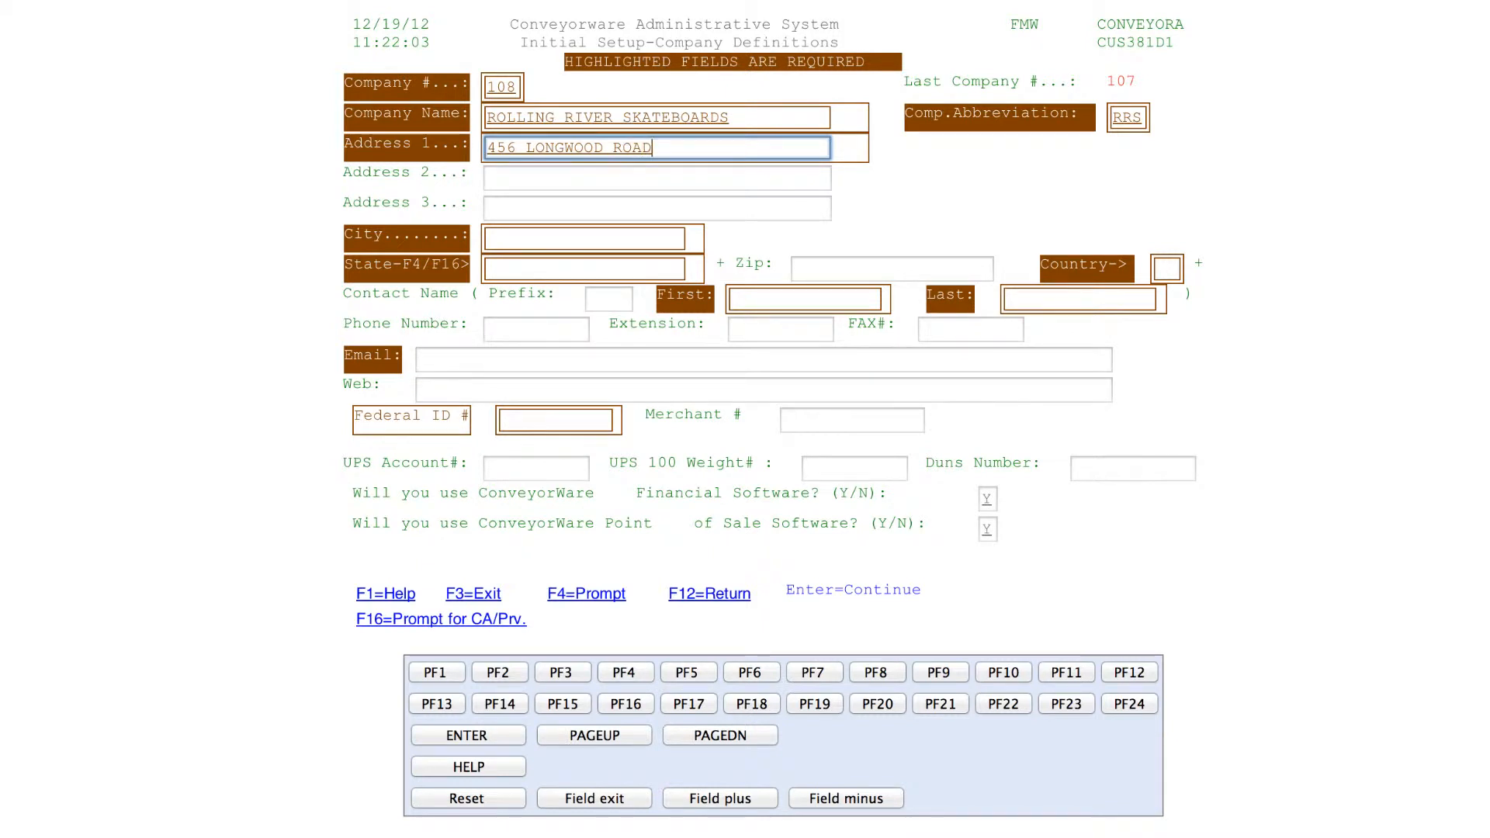
pyautogui.press('Tab')
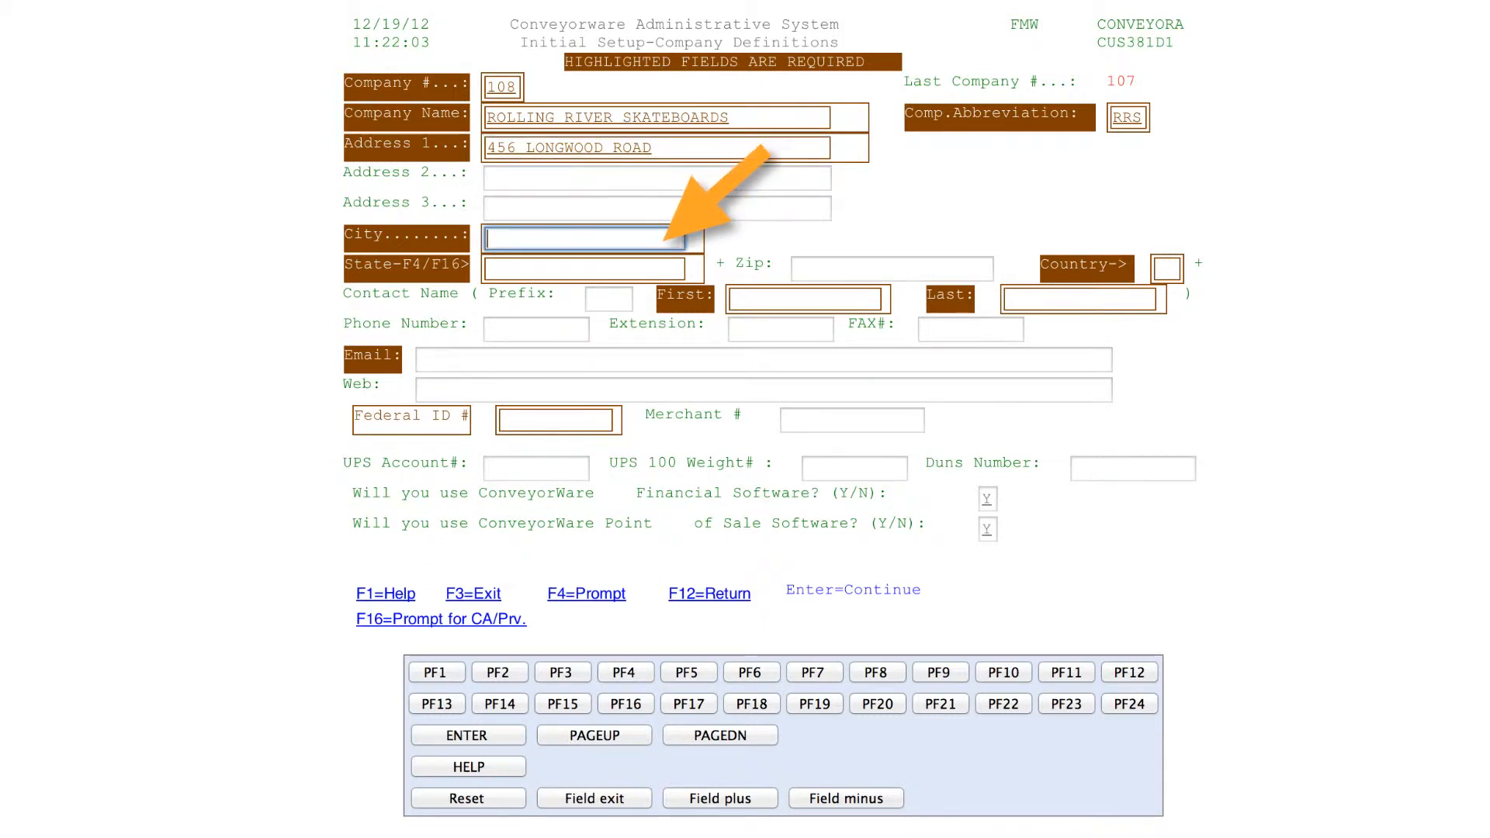
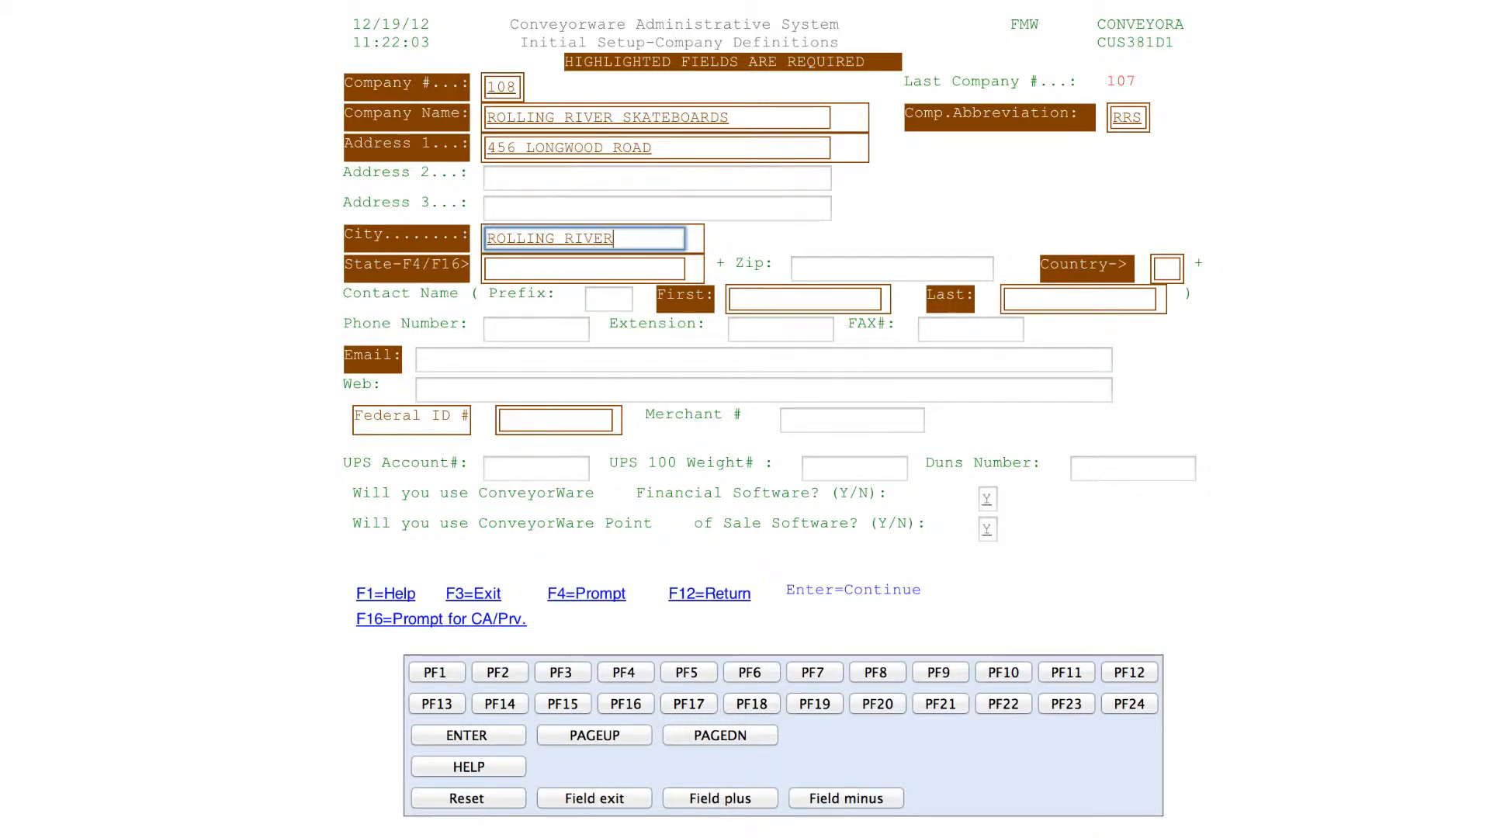
pyautogui.press('Tab')
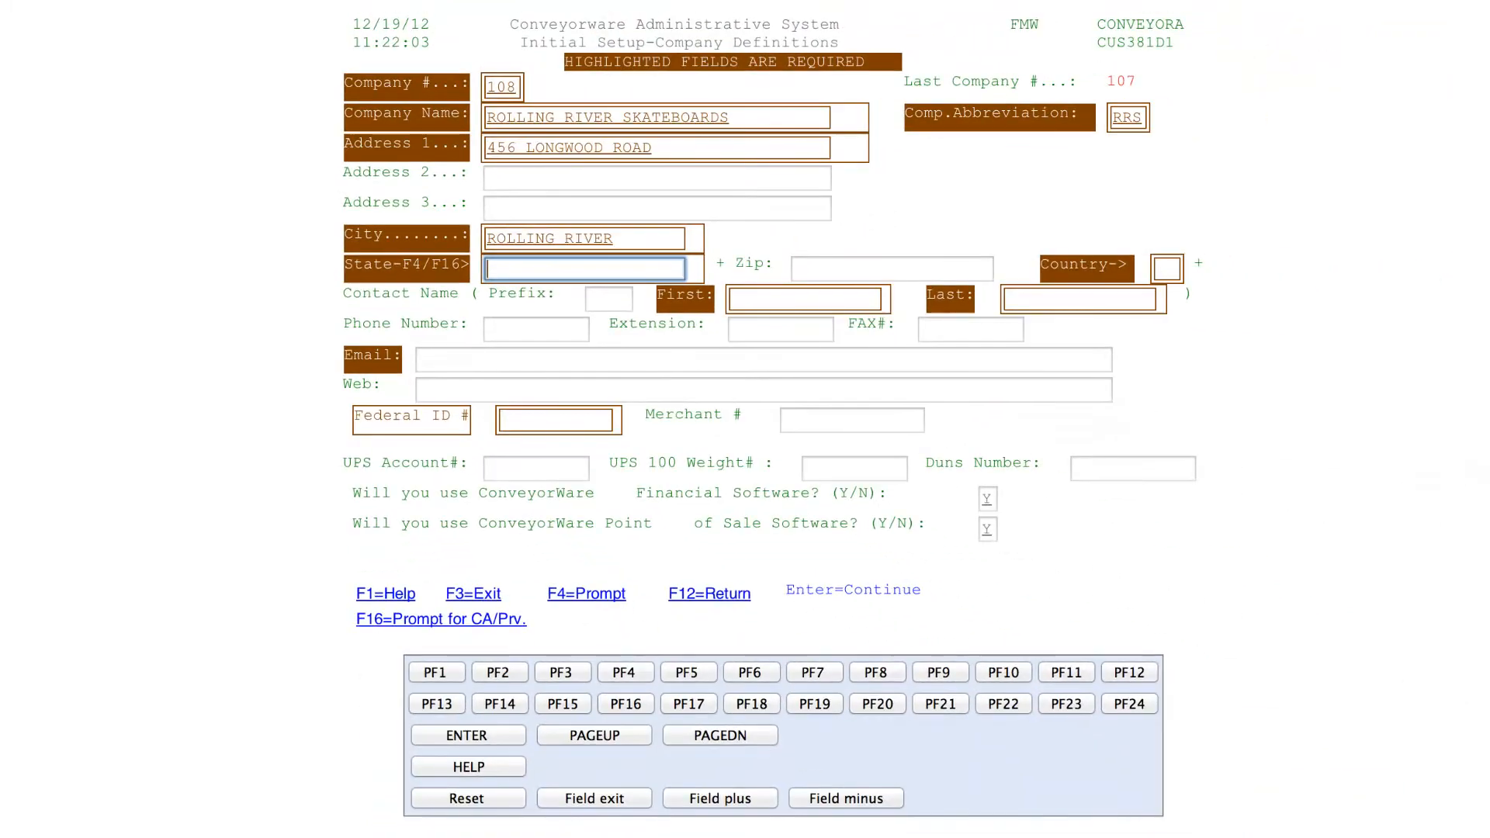
# Pick MI from the USA state code list as the company's state
pyautogui.click(583, 600)
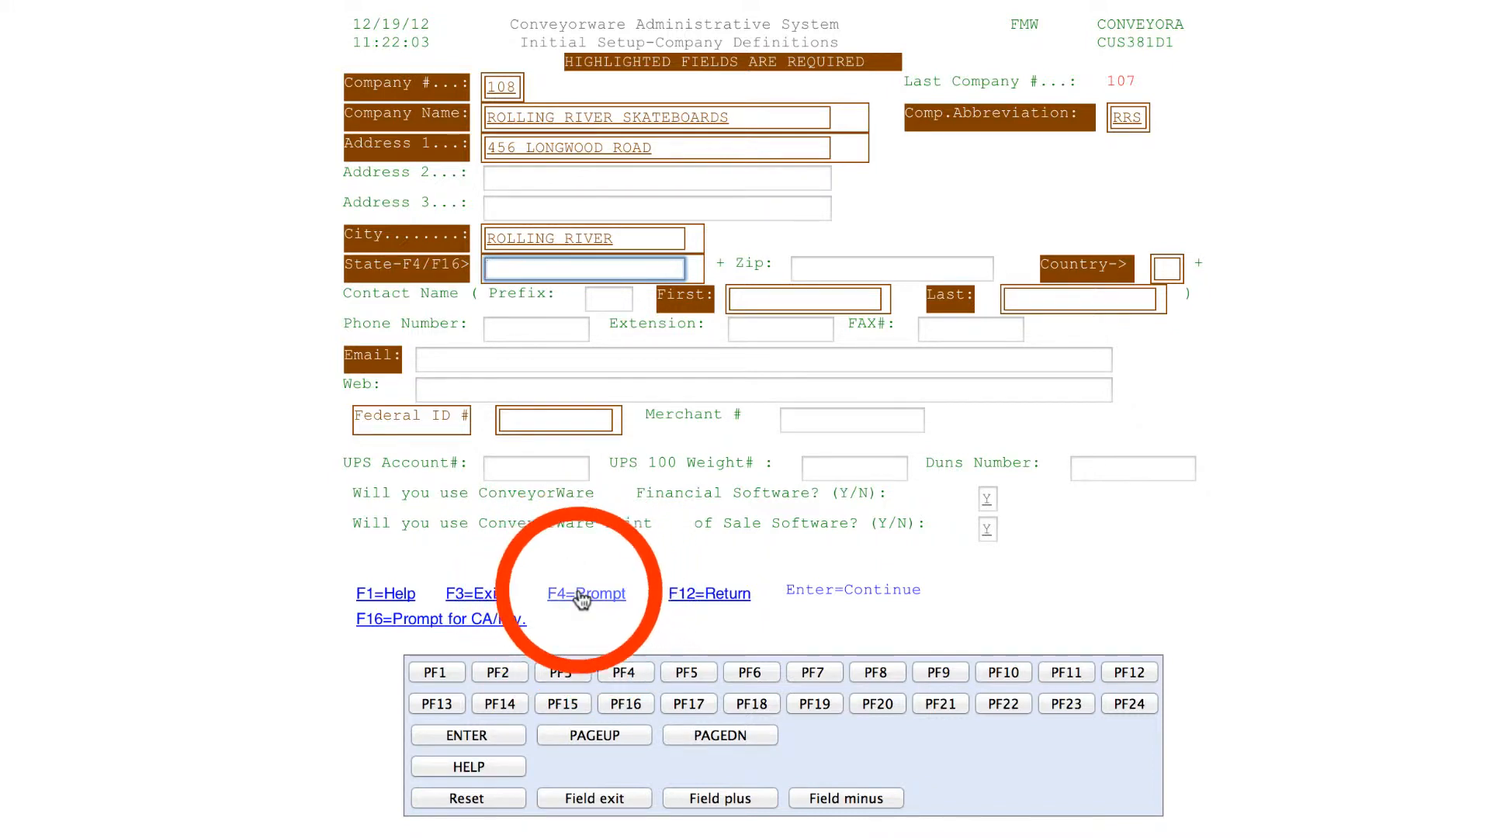
pyautogui.click(582, 599)
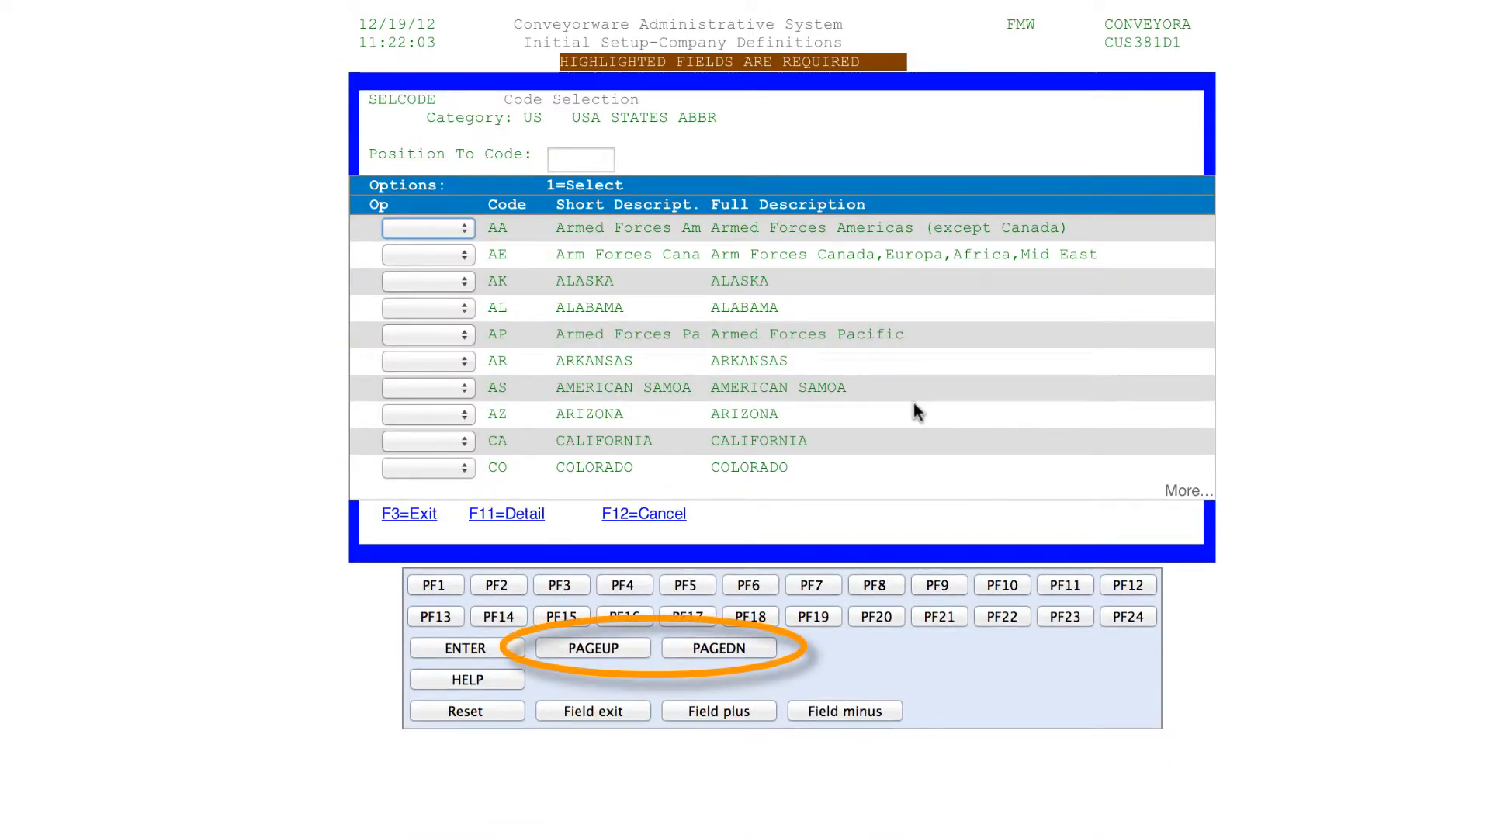
pyautogui.click(758, 661)
pyautogui.click(683, 649)
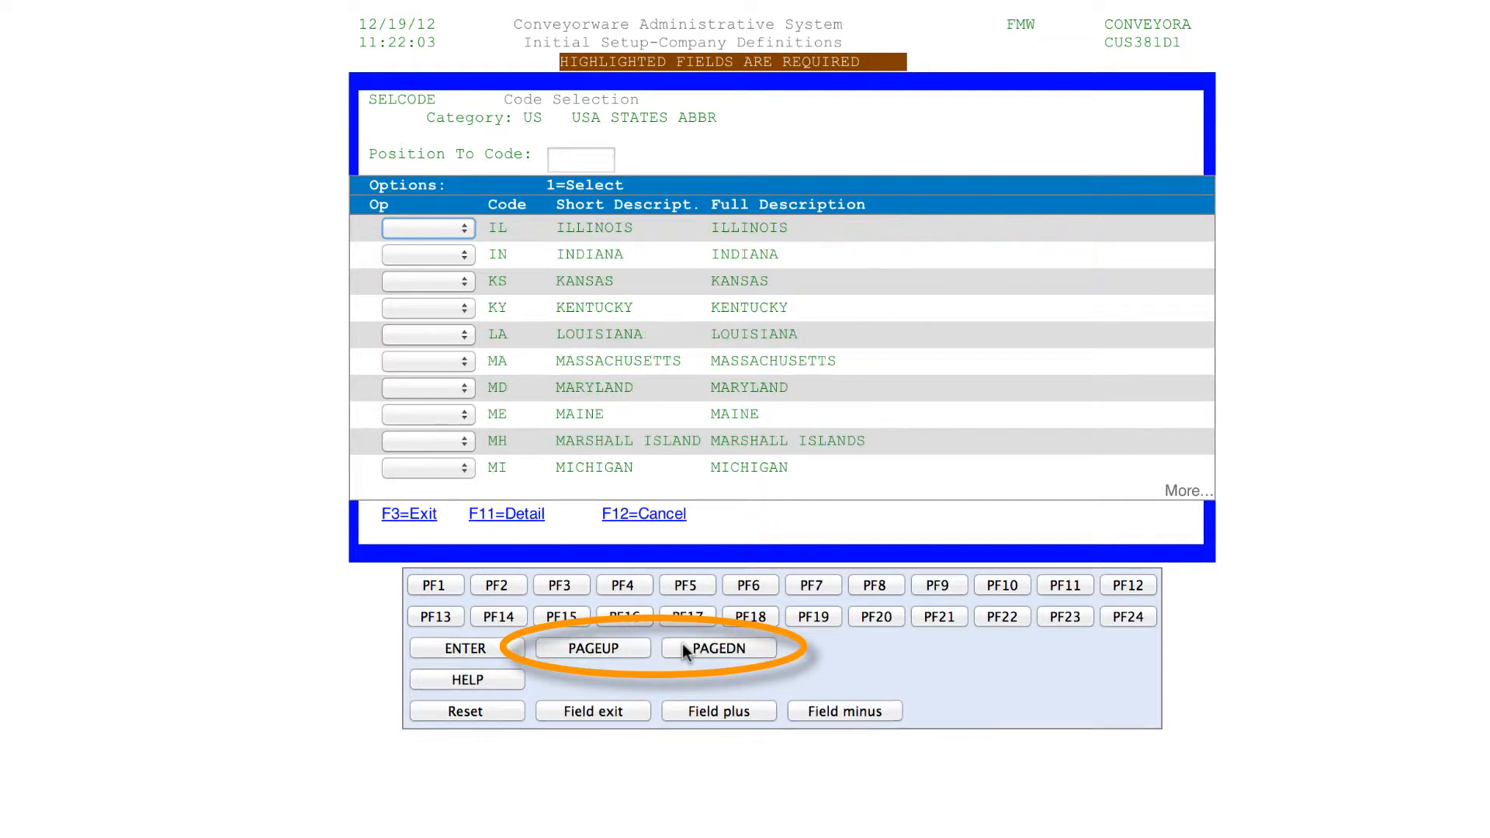
pyautogui.click(464, 469)
pyautogui.click(453, 488)
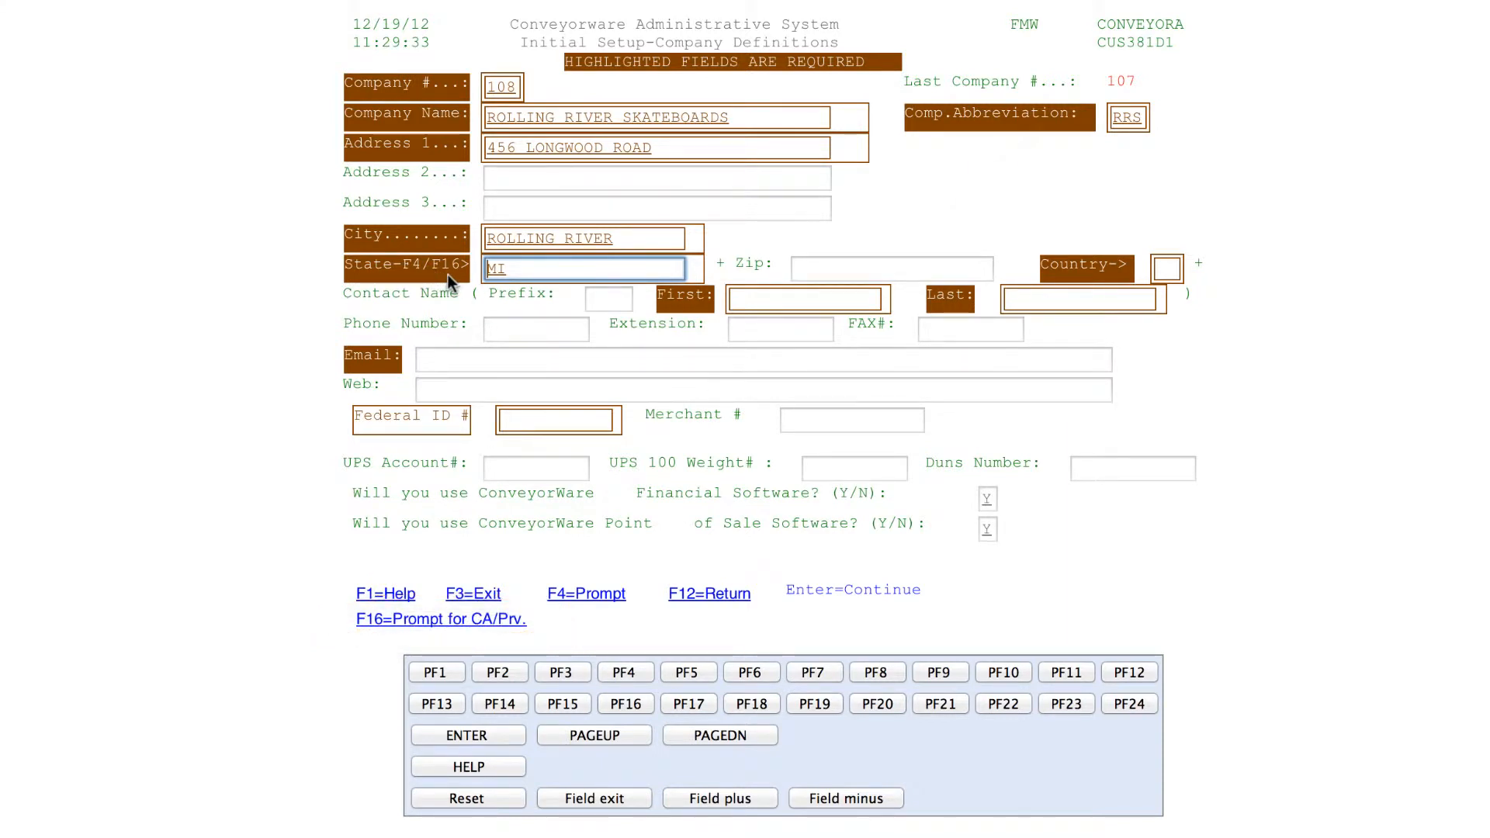
# Enter zip 55555 and country US, browsing the country code list without choosing
pyautogui.press('Tab')
pyautogui.write('5')
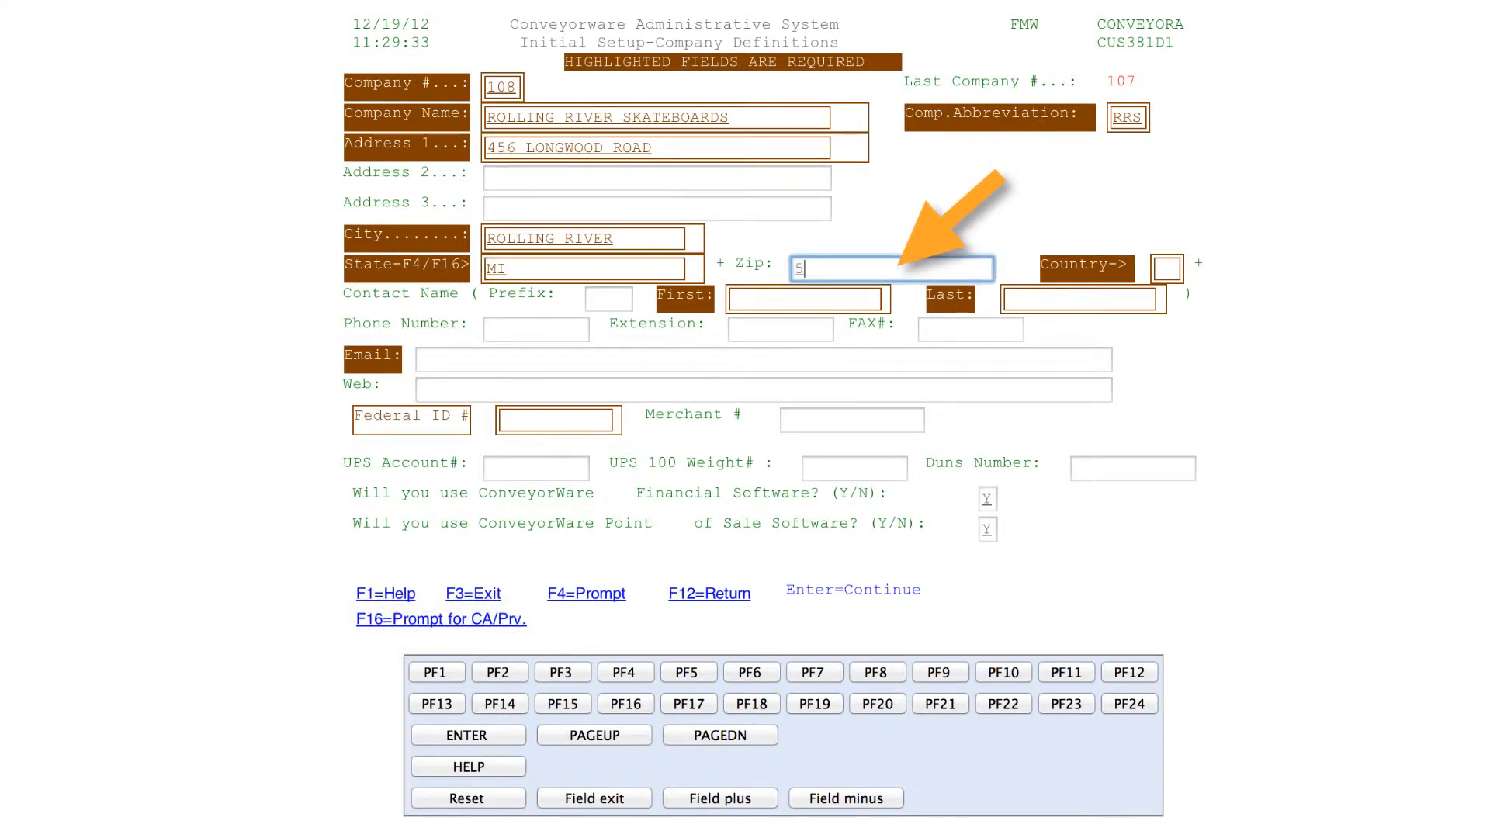
pyautogui.write('5555')
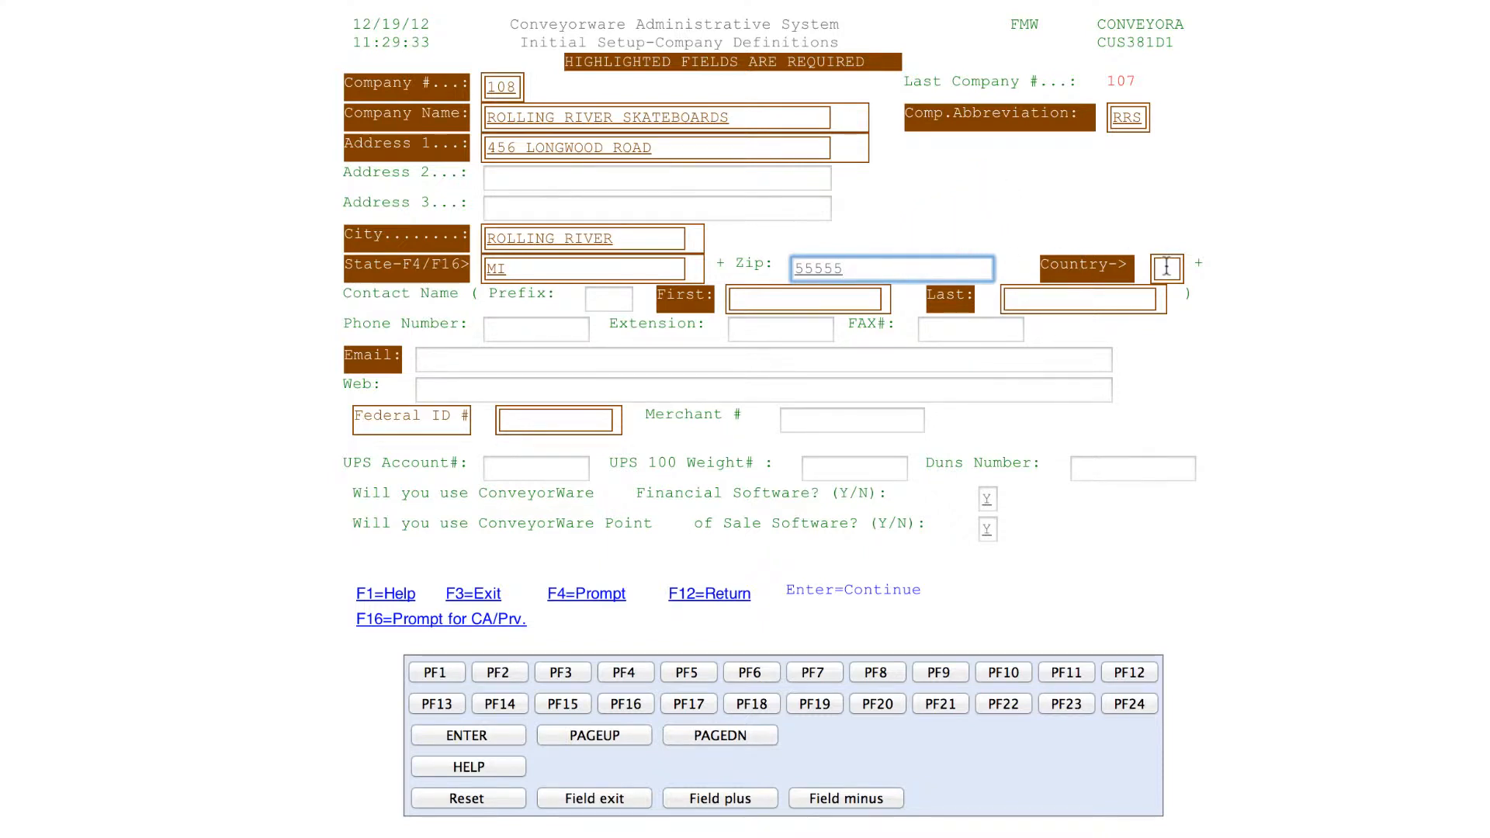
pyautogui.click(1167, 267)
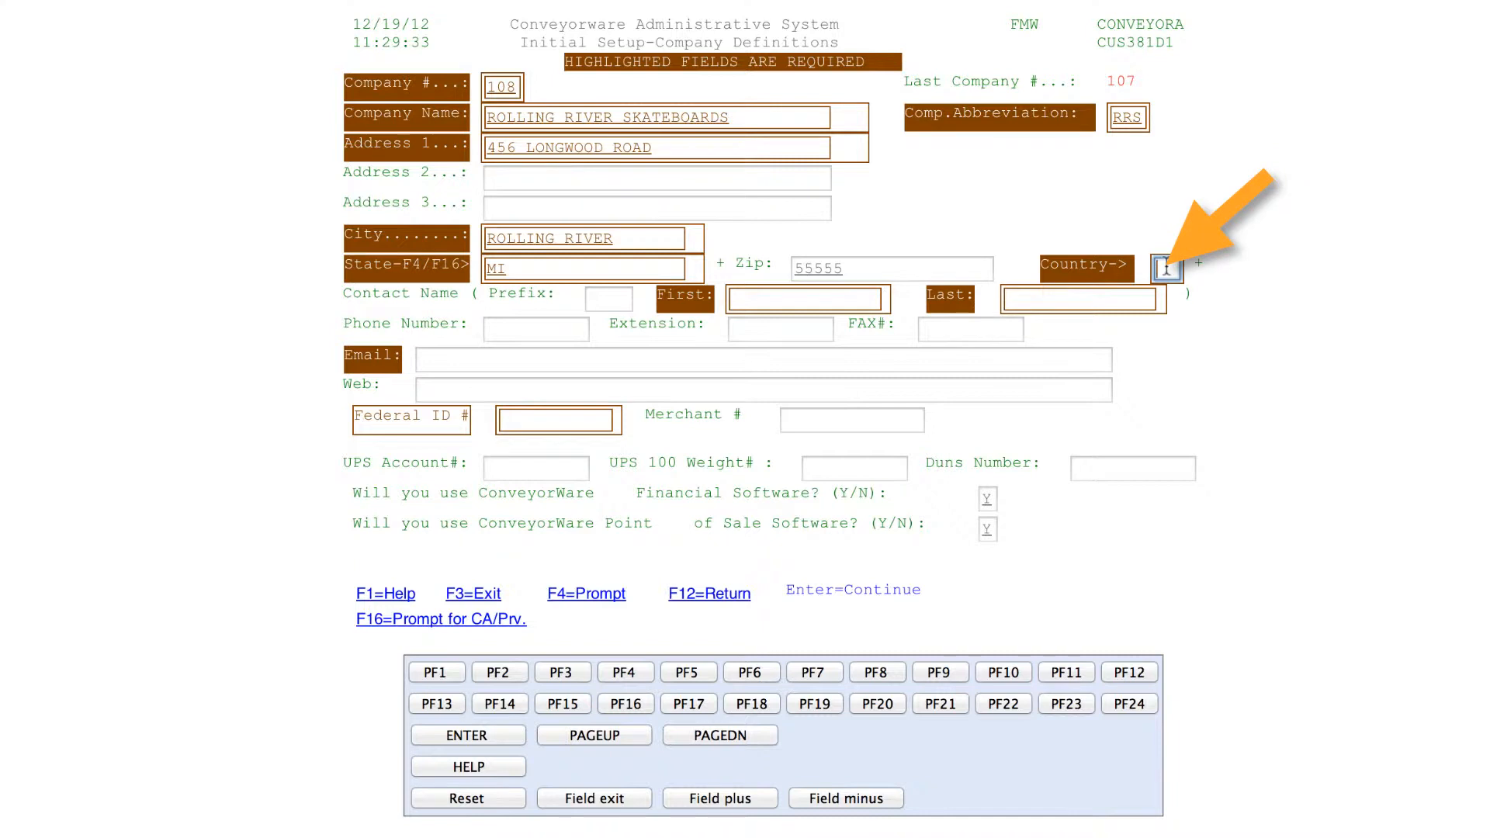
pyautogui.write('US')
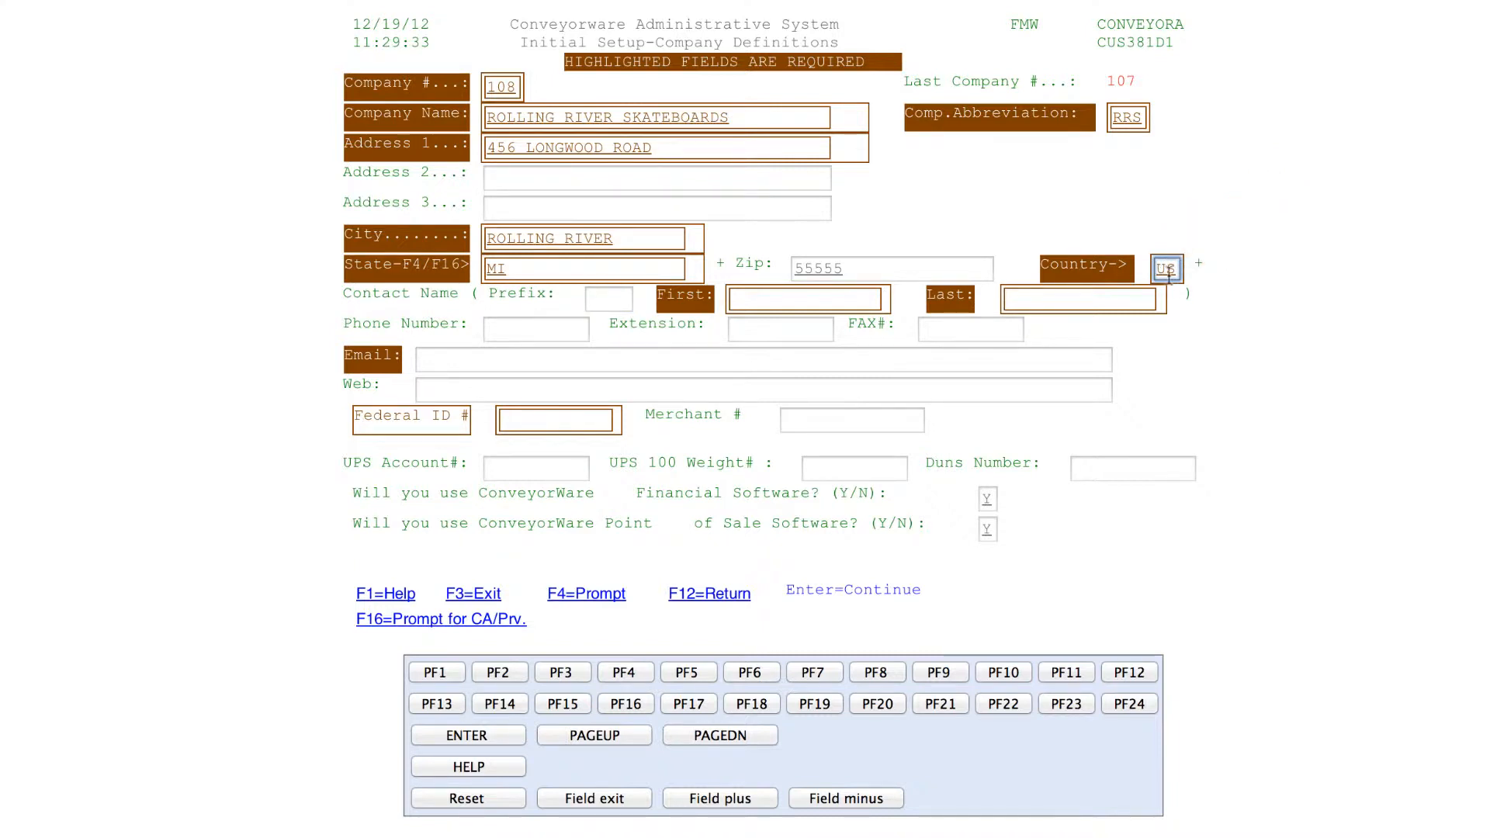
pyautogui.click(578, 595)
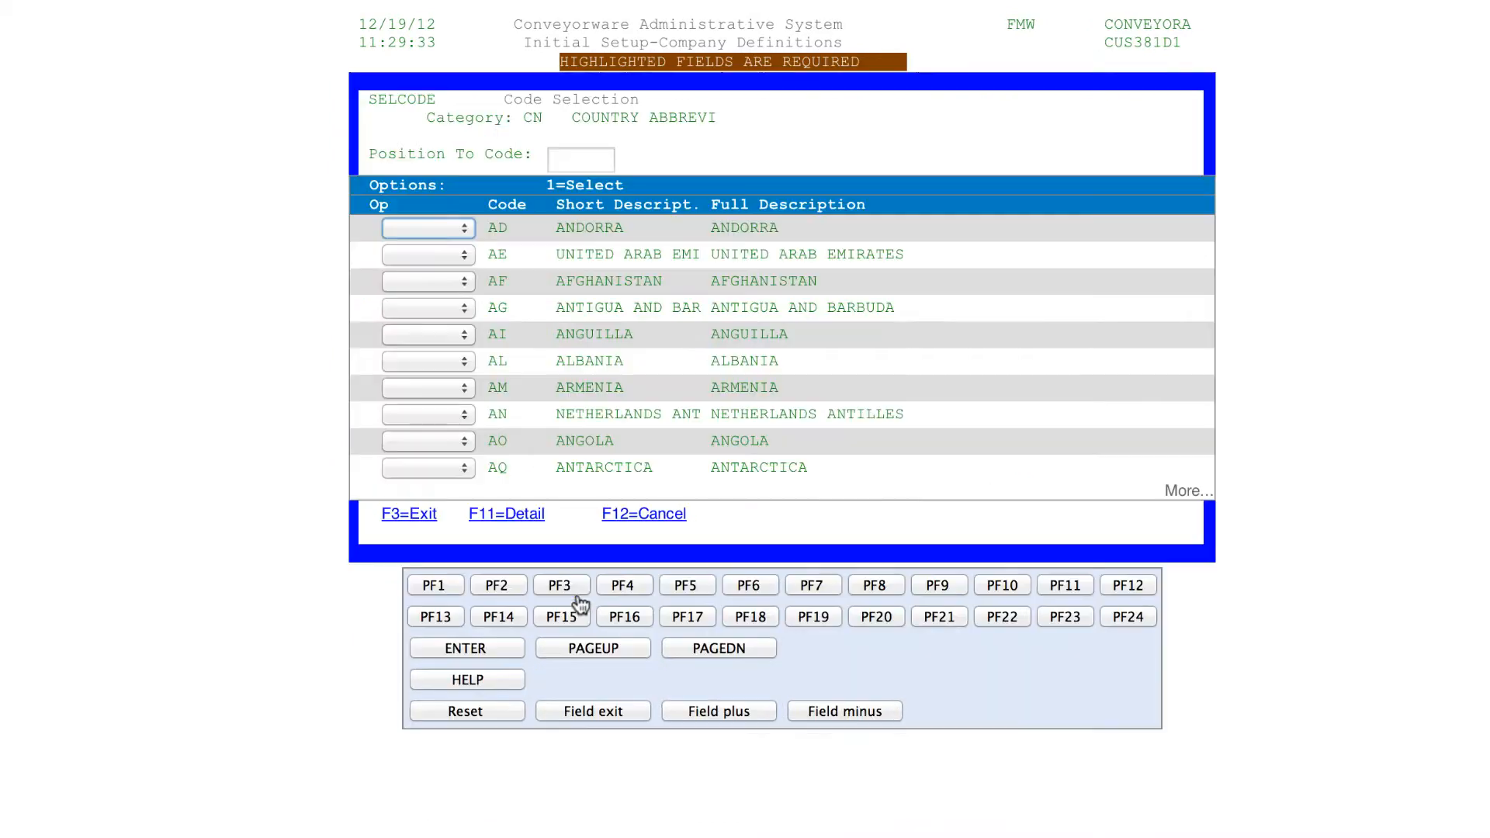
pyautogui.click(685, 649)
pyautogui.click(685, 649)
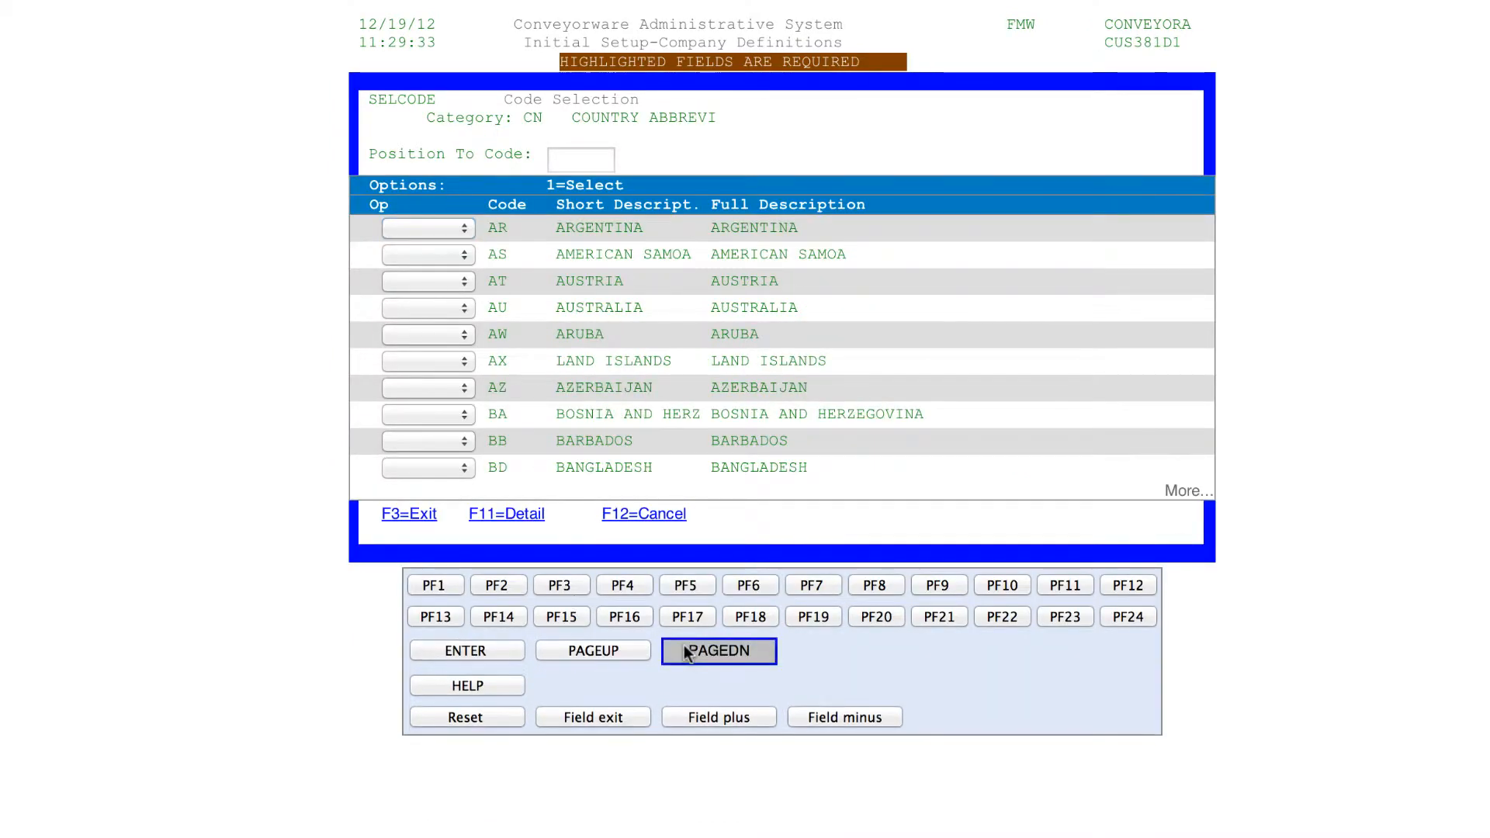
pyautogui.click(613, 516)
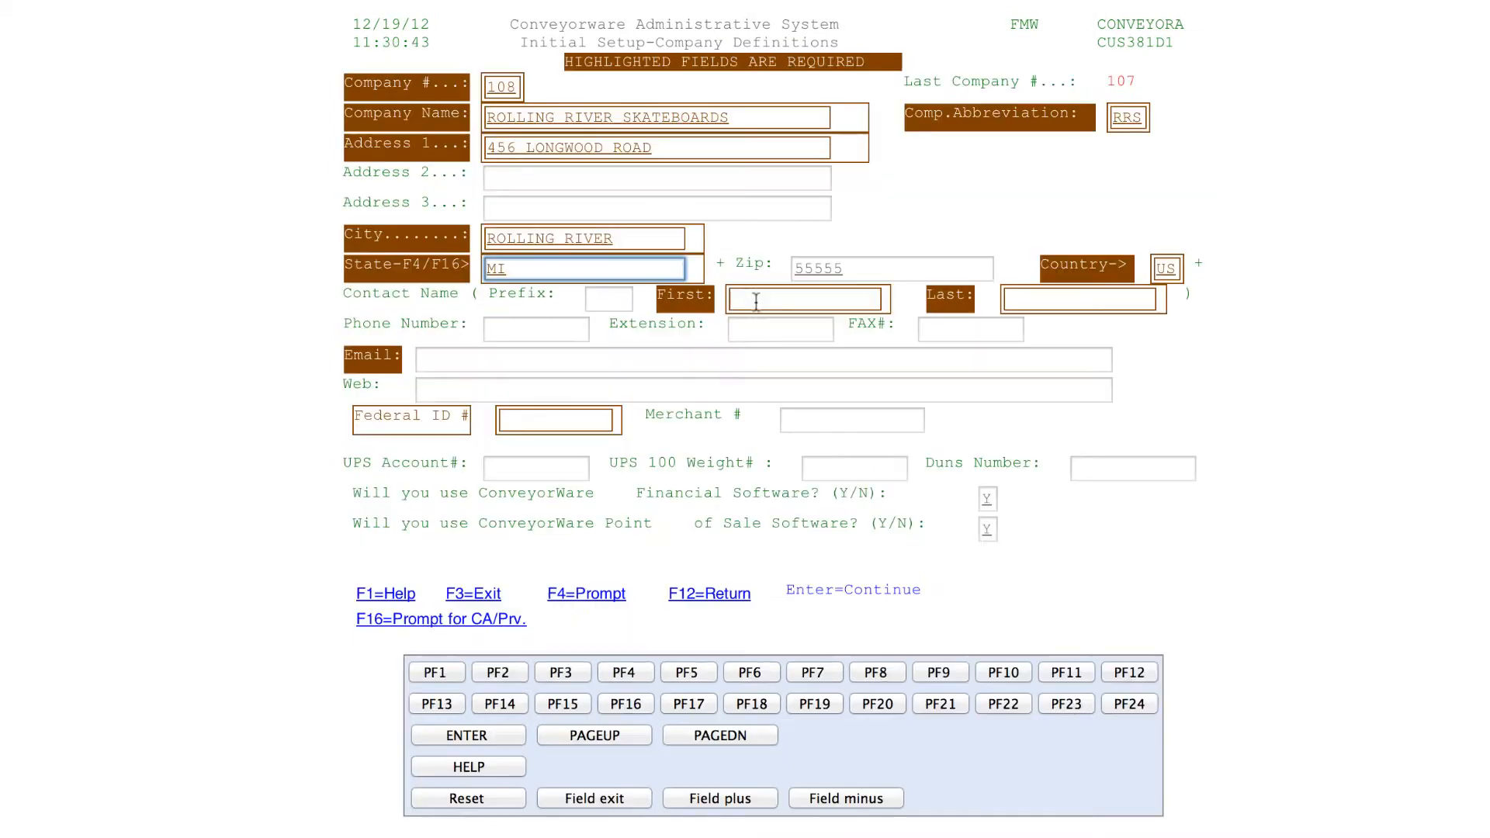
# Enter the contact's first and last name and begin the phone number
pyautogui.click(756, 301)
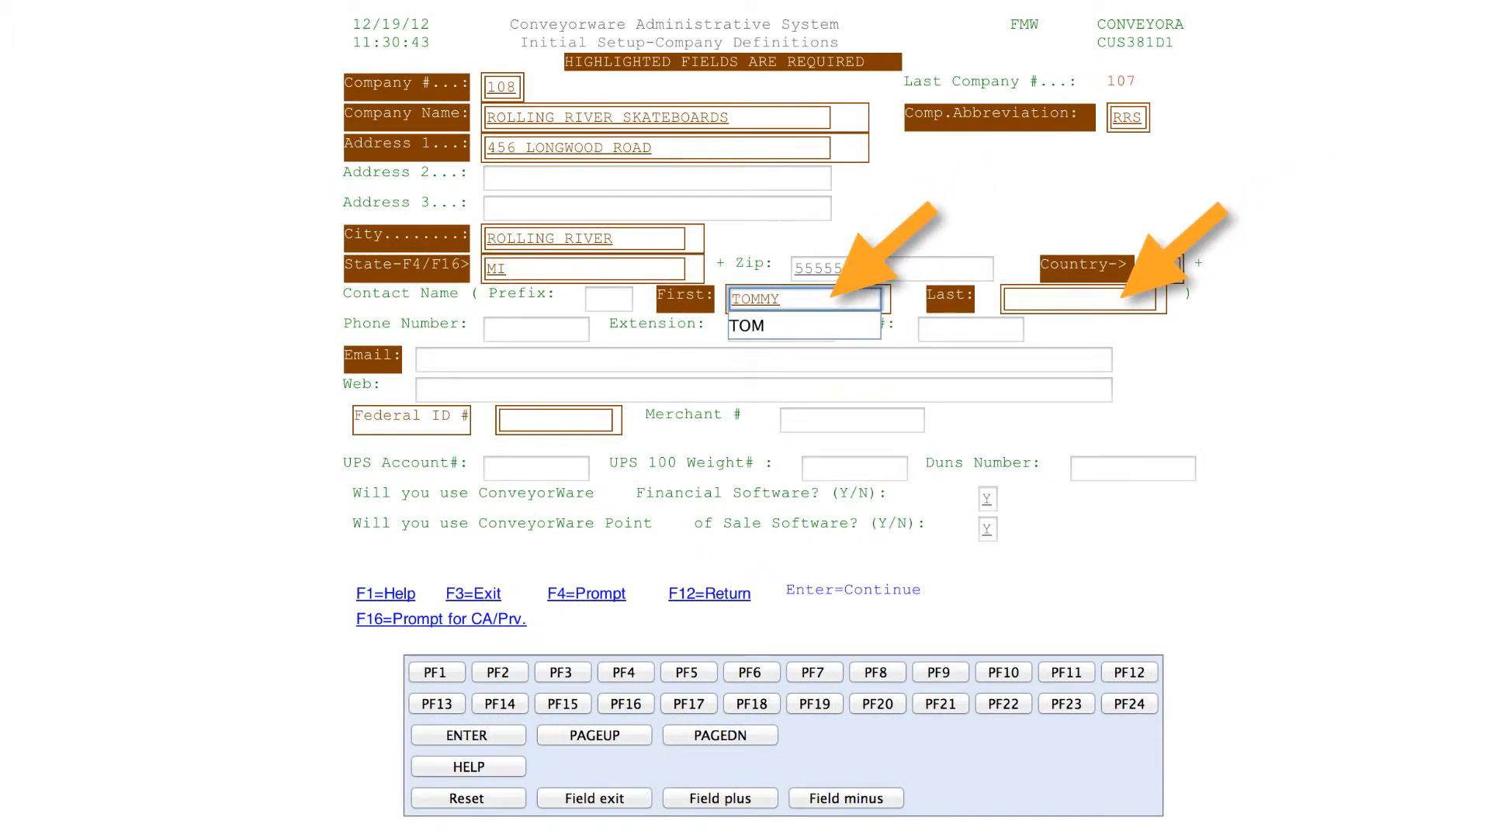
pyautogui.press('Tab')
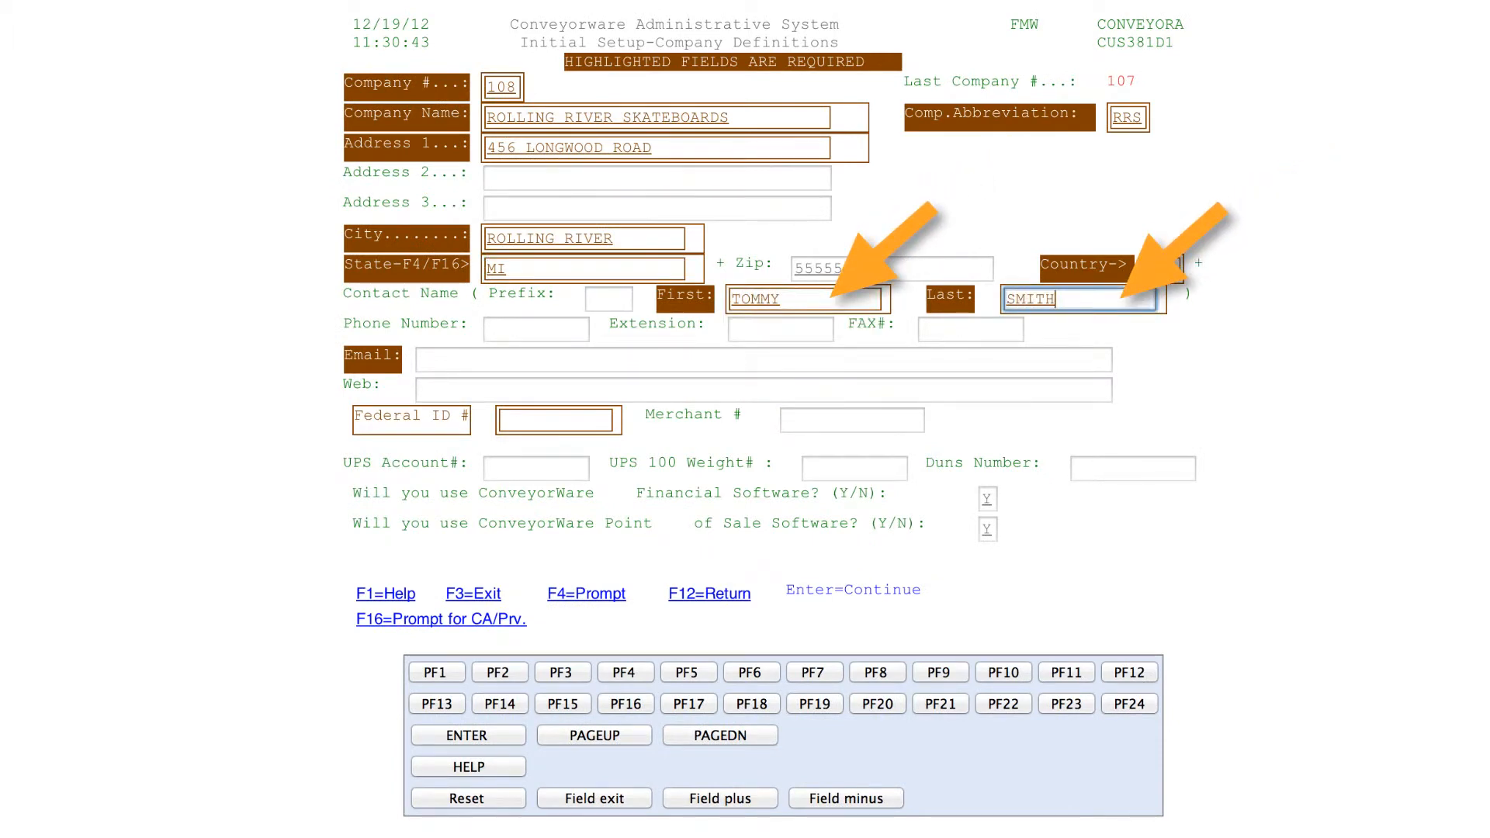
pyautogui.click(540, 325)
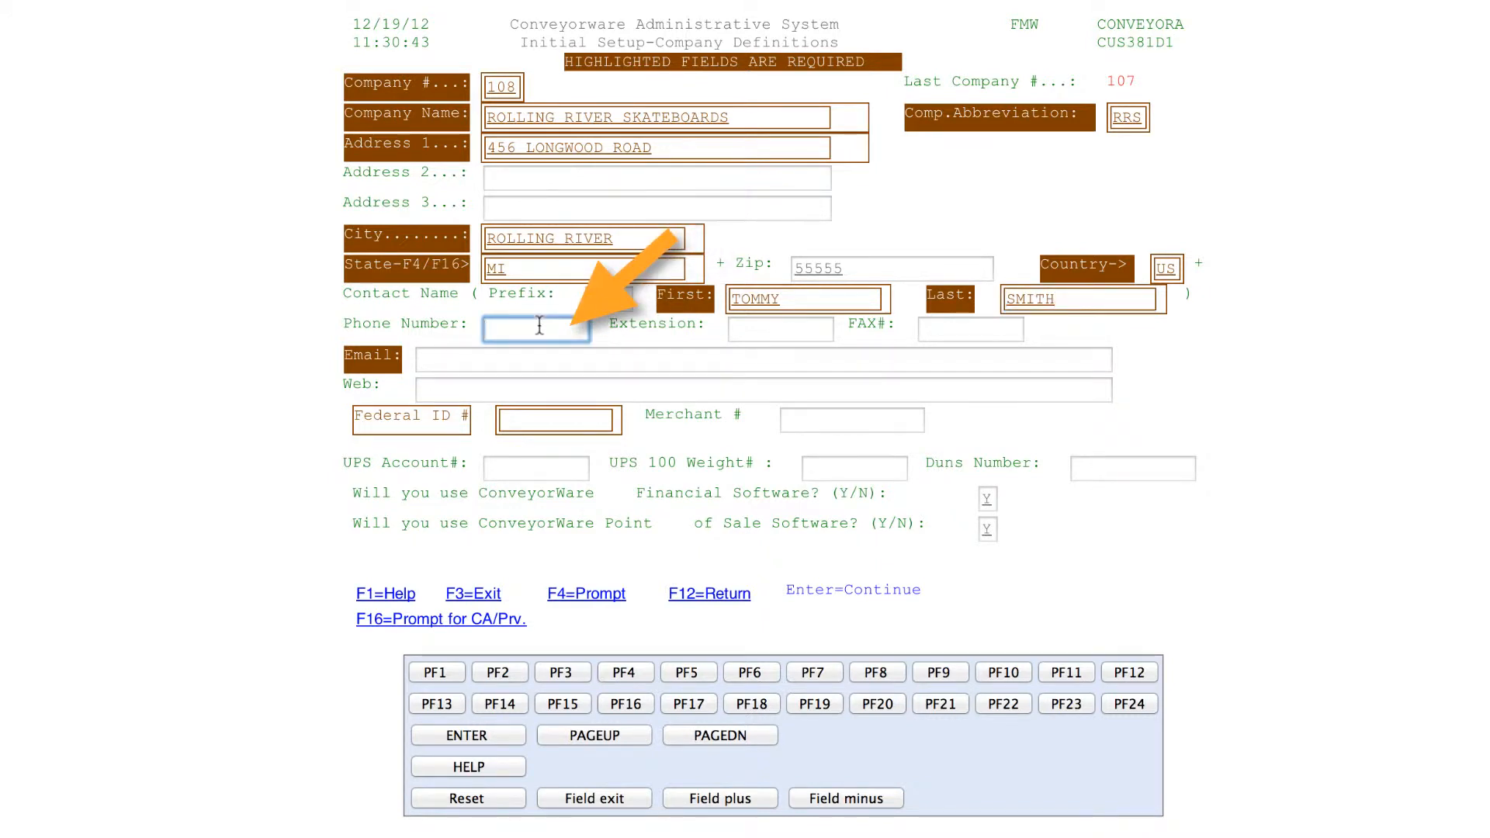
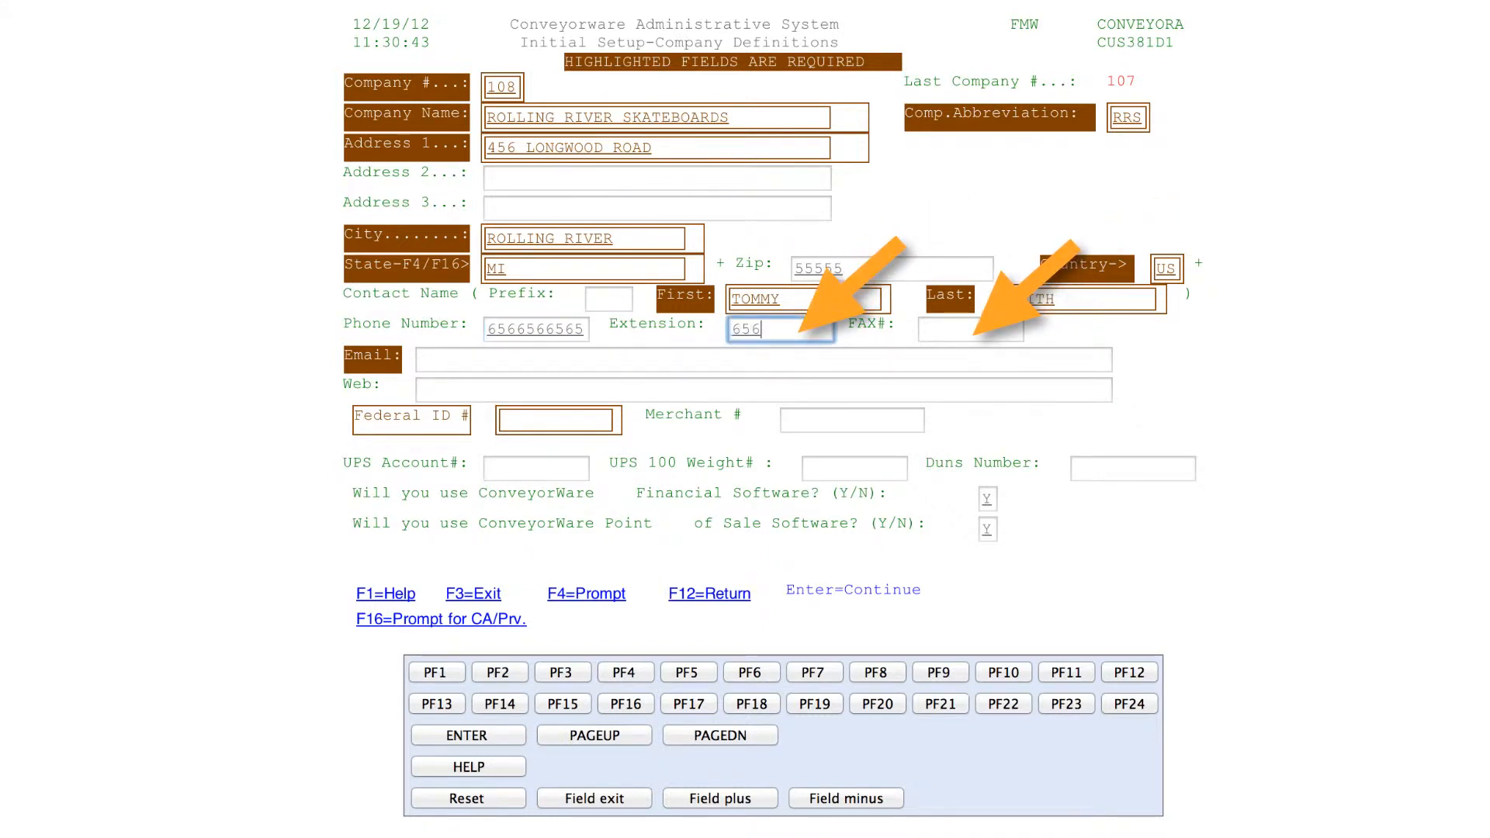
# Fill in the fax number and the contact's e-mail address
pyautogui.press('Tab')
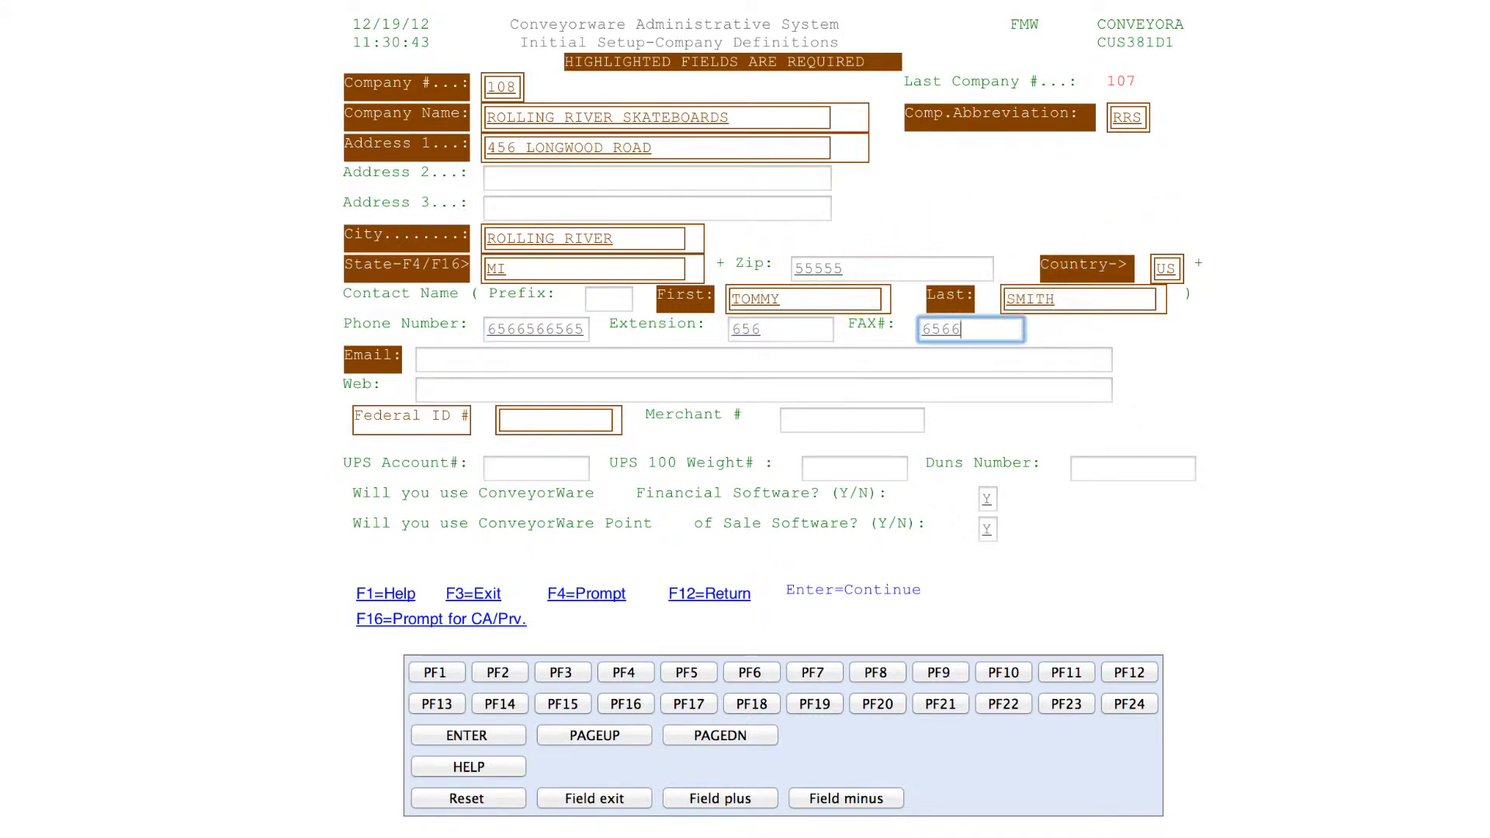
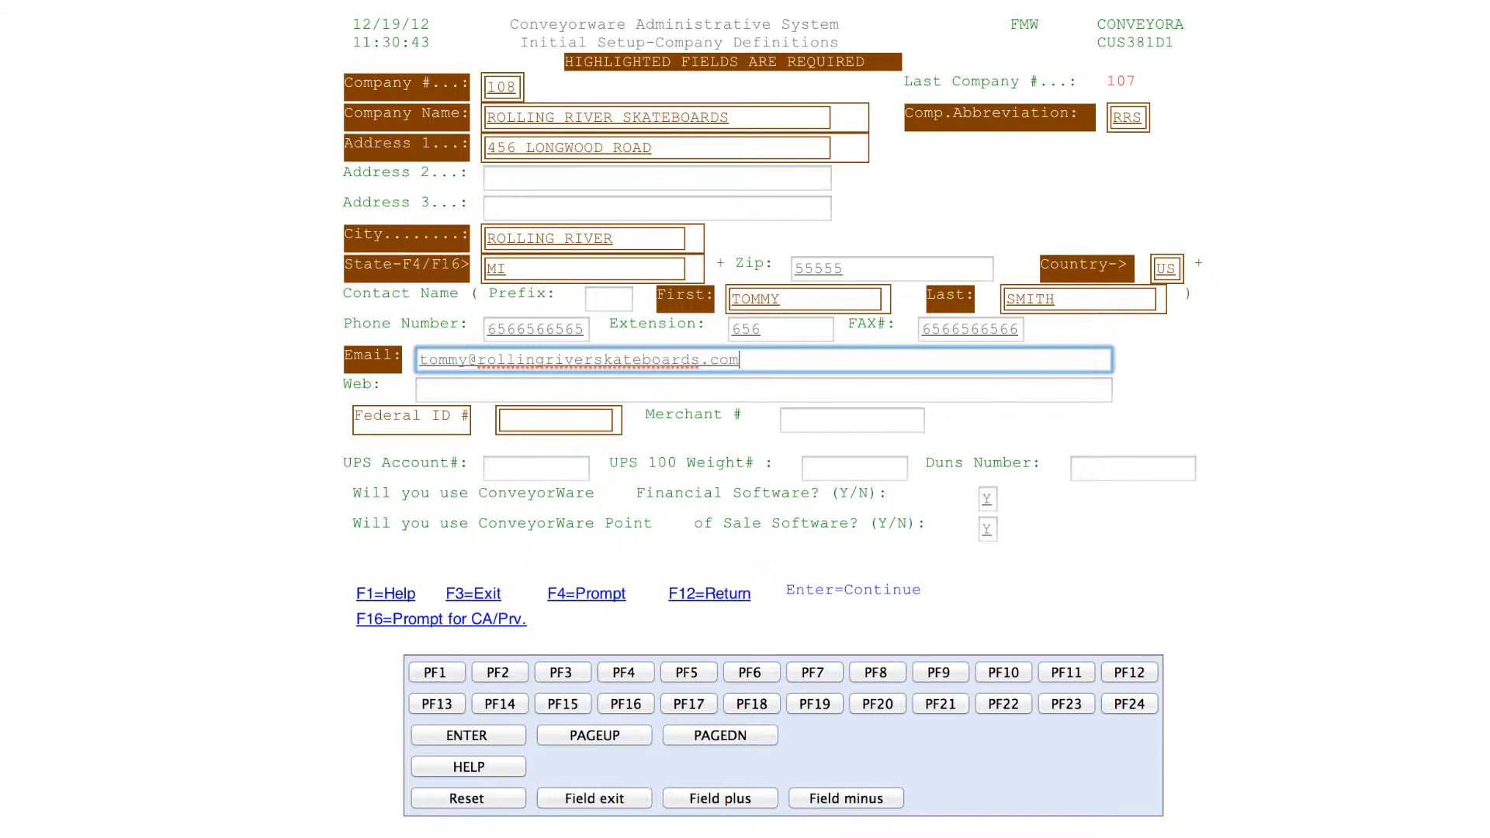
pyautogui.click(509, 420)
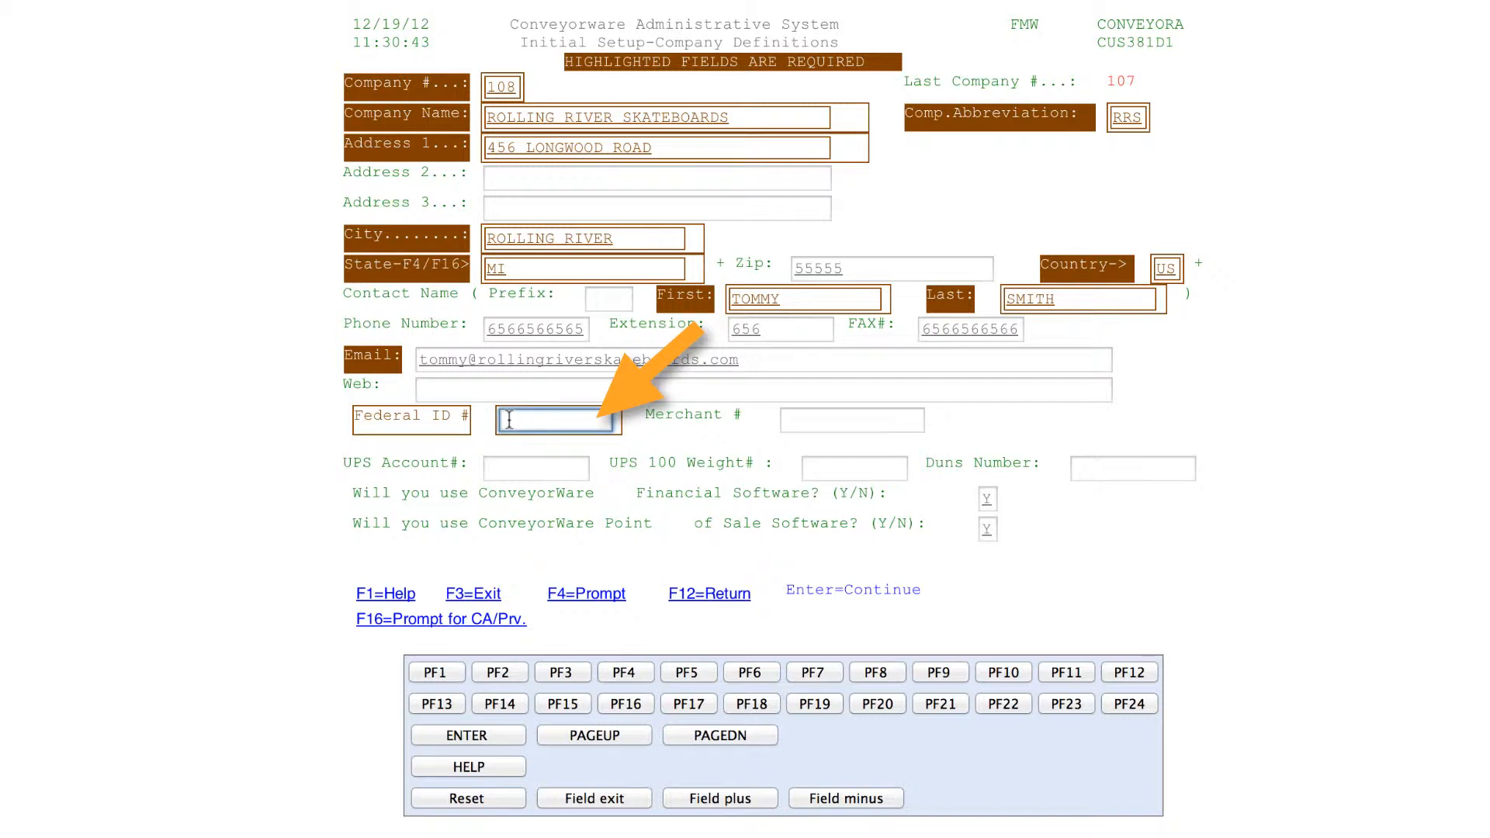
# Enter 000000 as the placeholder Federal ID number
pyautogui.write('0')
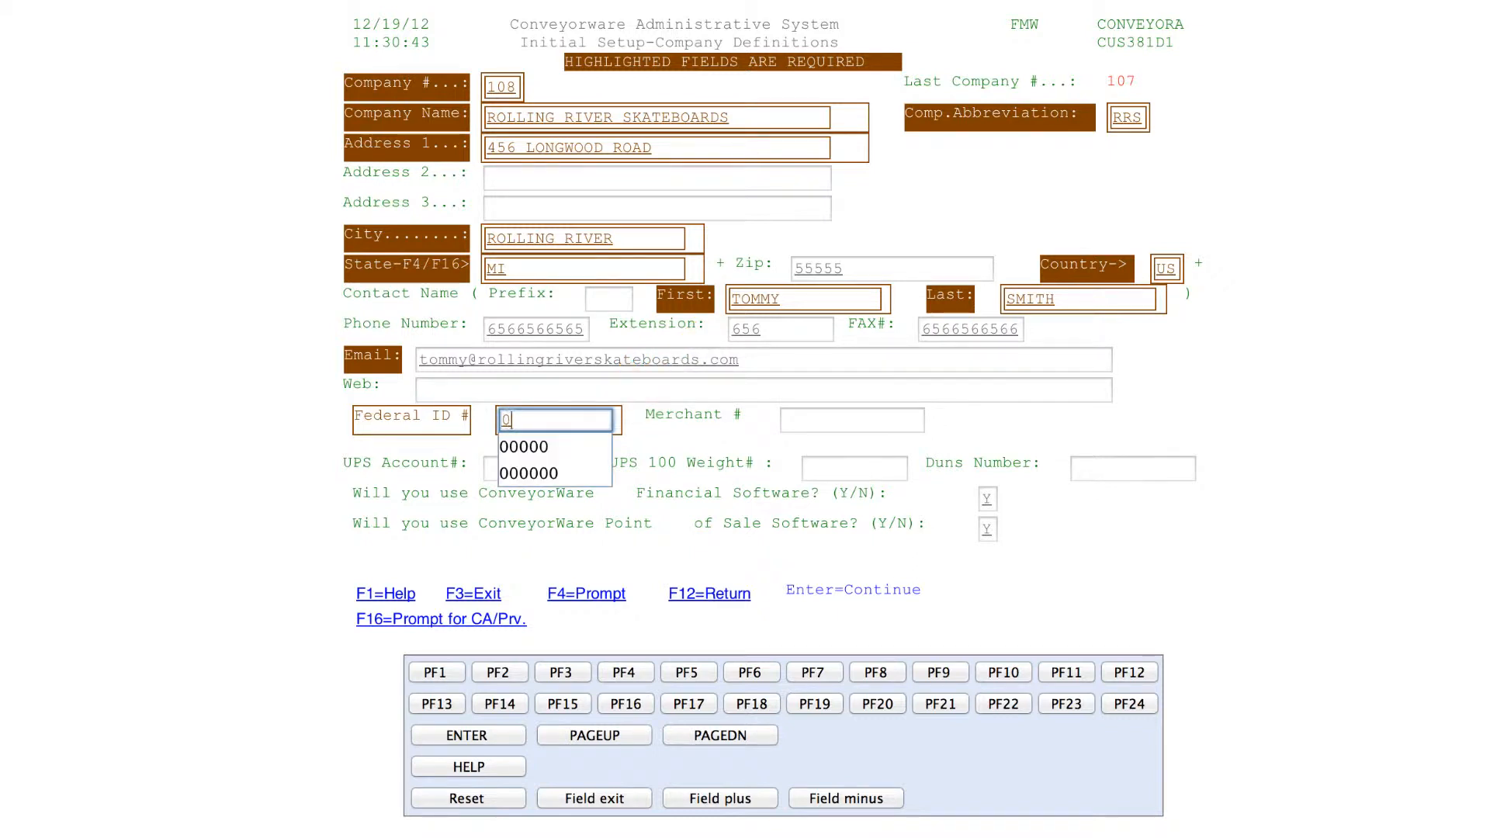
pyautogui.write('00000')
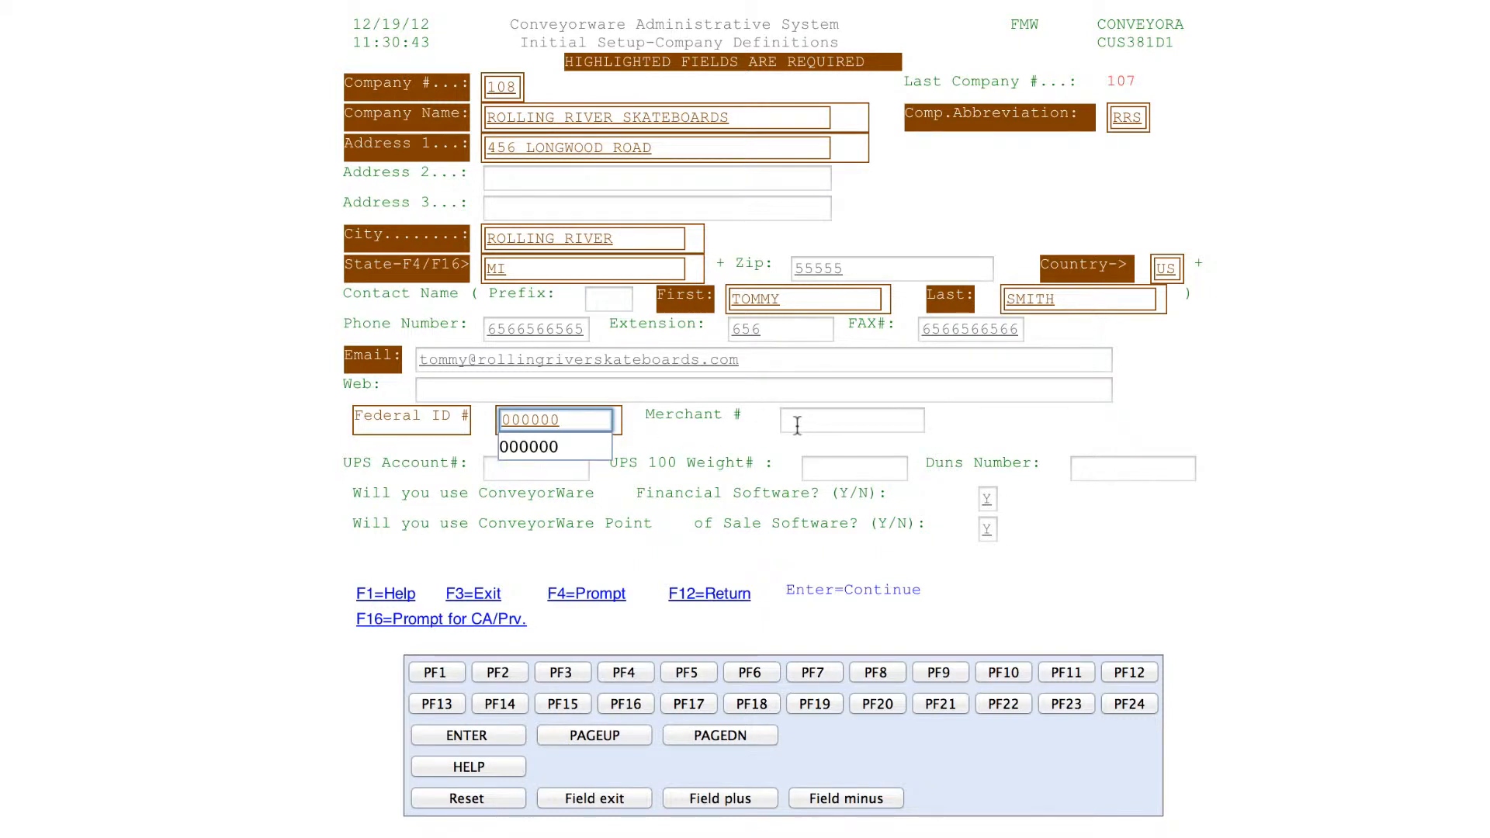
pyautogui.click(521, 466)
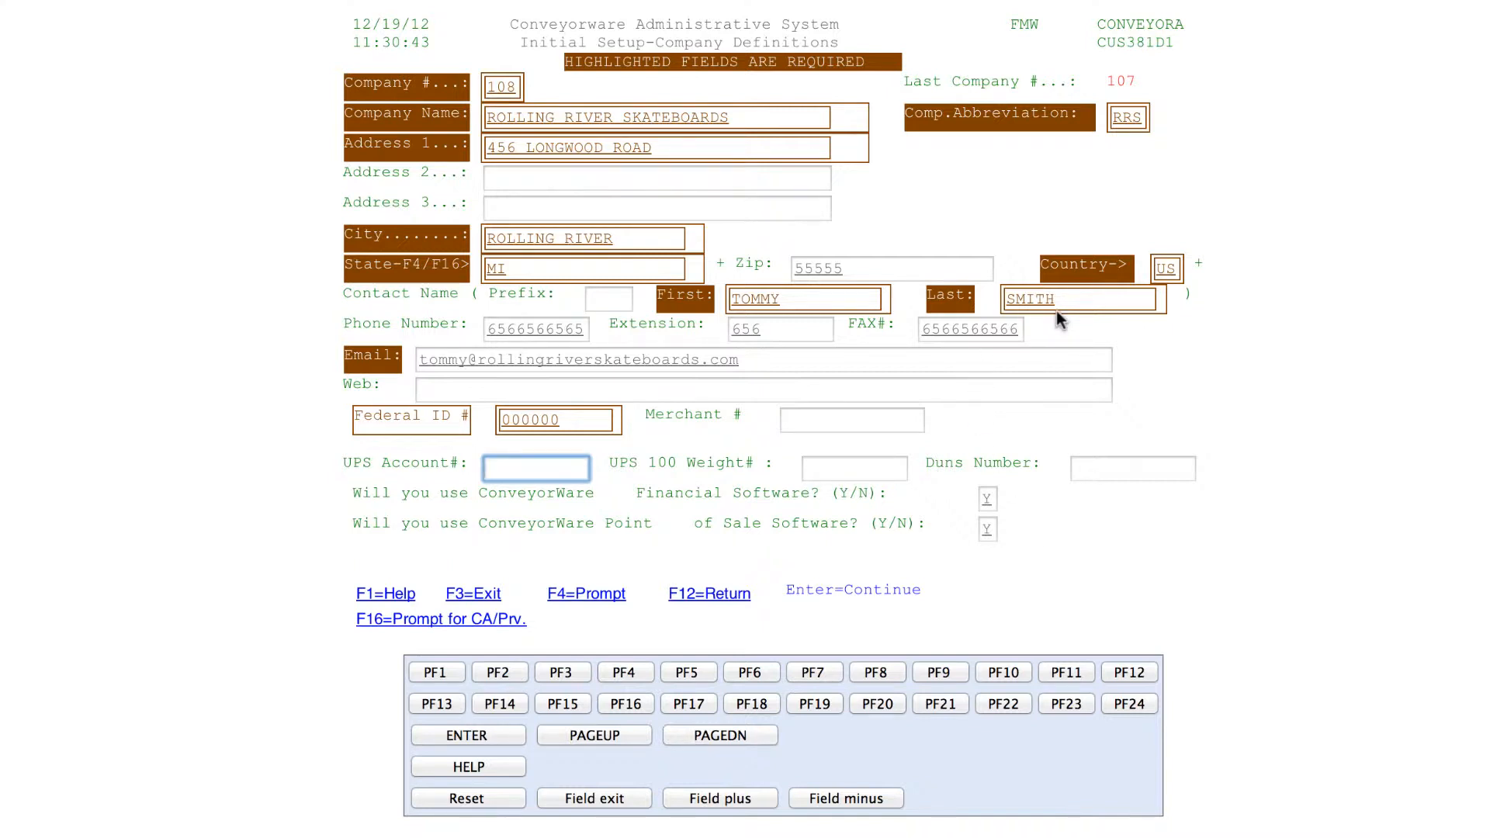
# Replace the contact's last name with a new surname and resubmit the company definition
pyautogui.moveTo(1063, 299); pyautogui.dragTo(1009, 298)
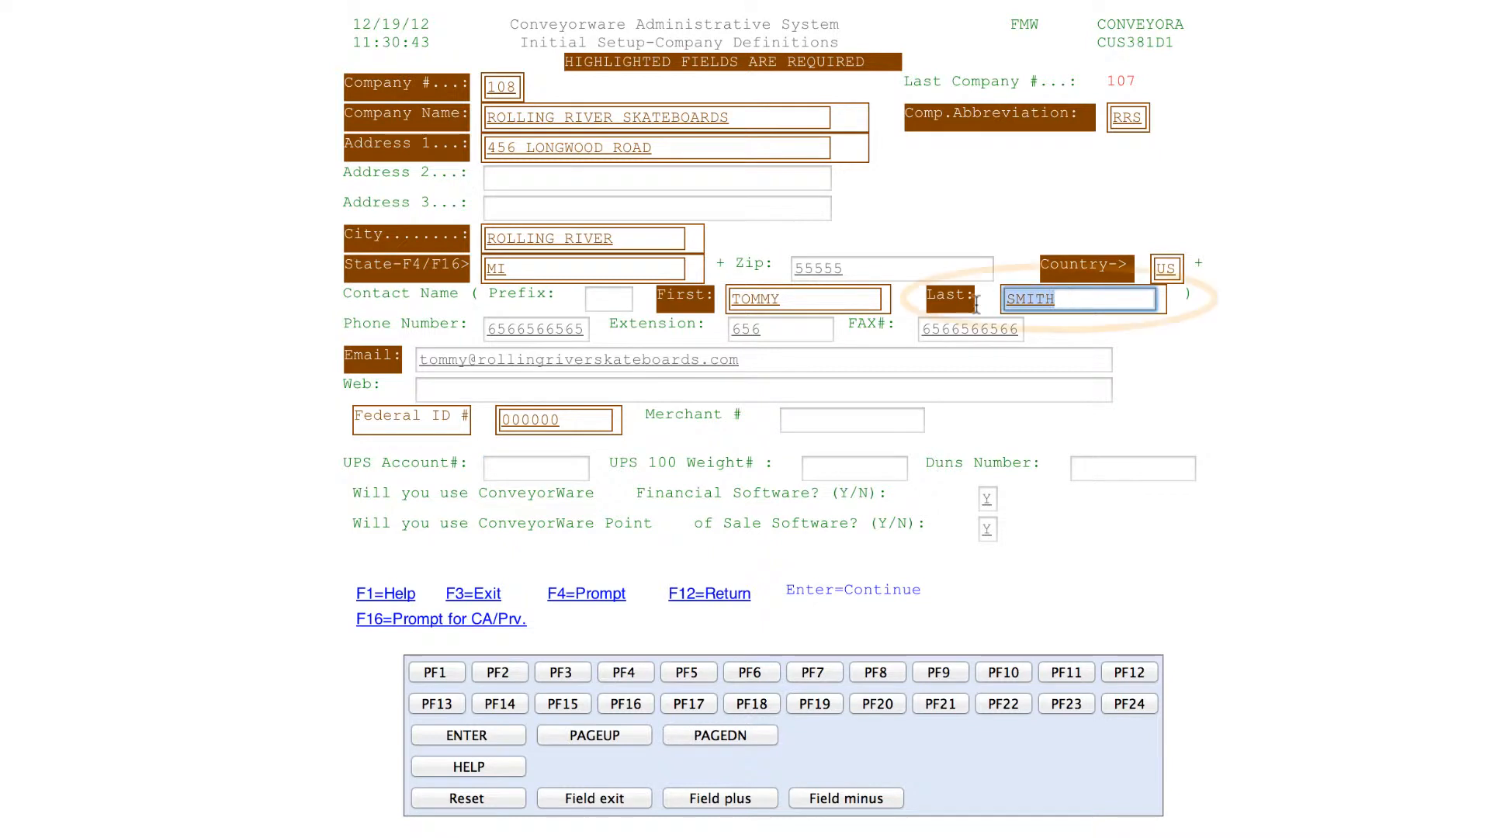
pyautogui.press('BackSpace')
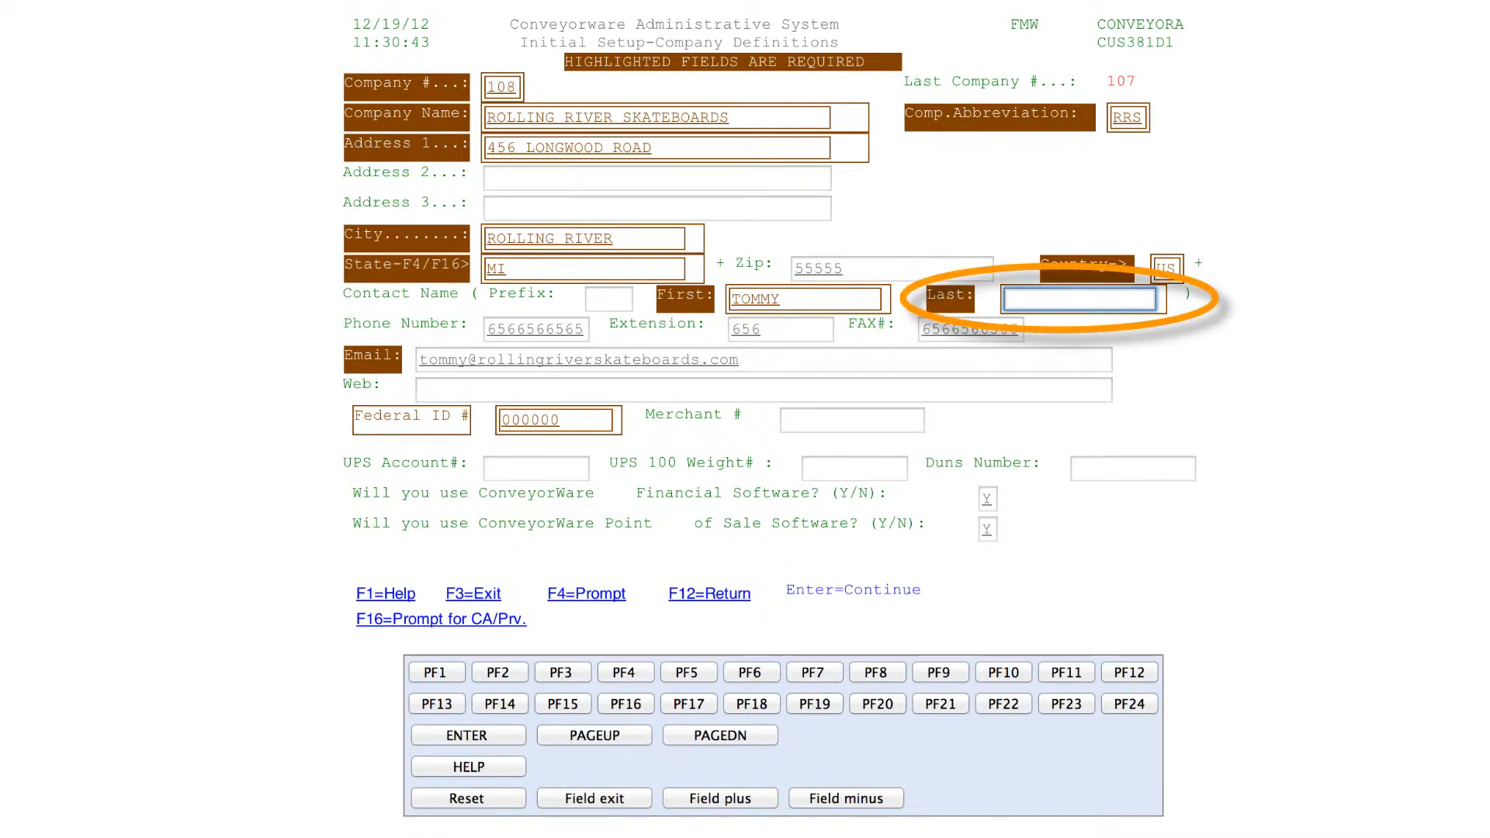
pyautogui.press('Return')
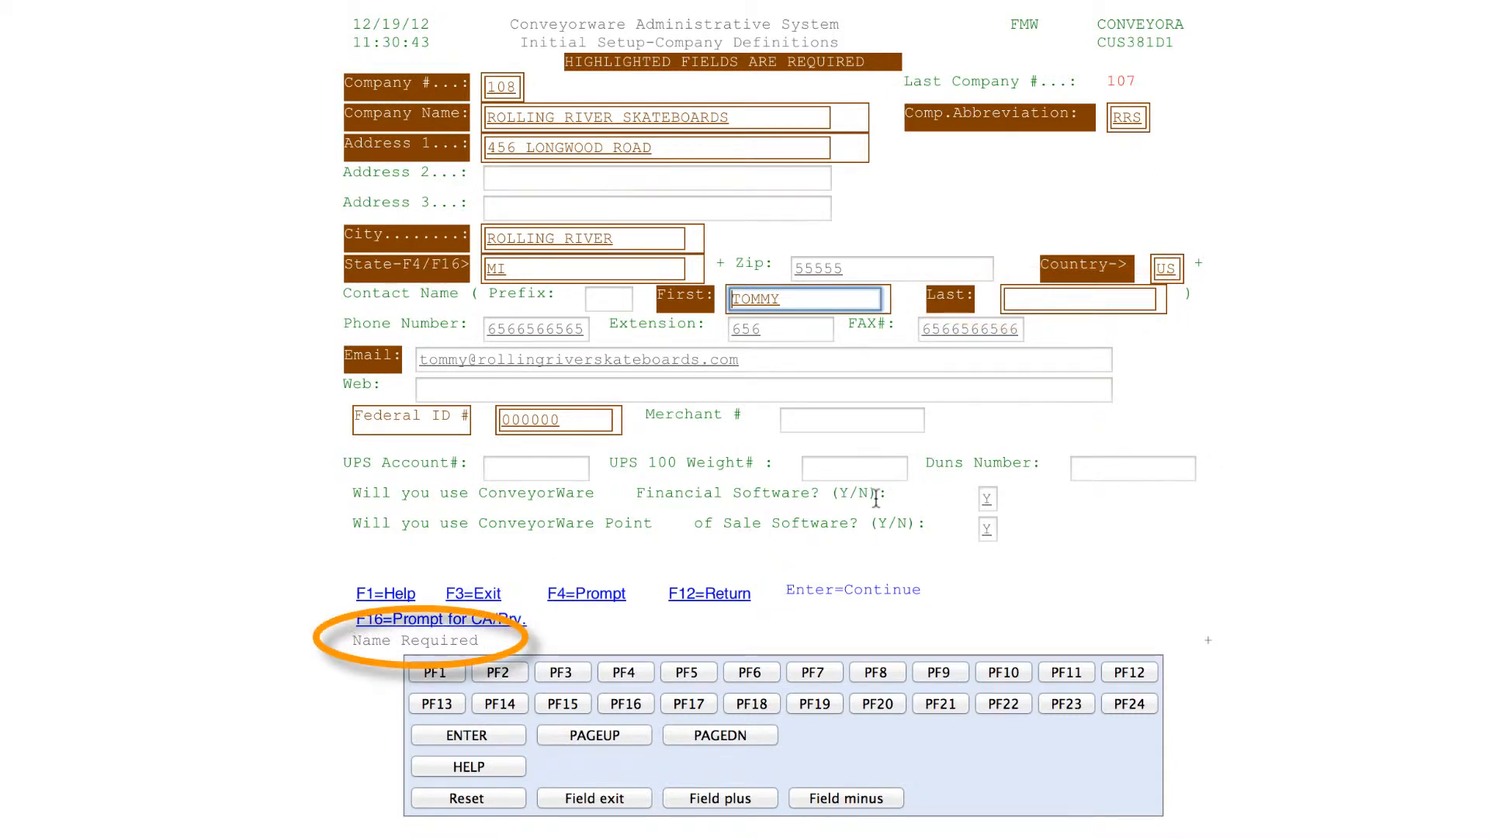
pyautogui.click(1020, 302)
pyautogui.write('HAWK')
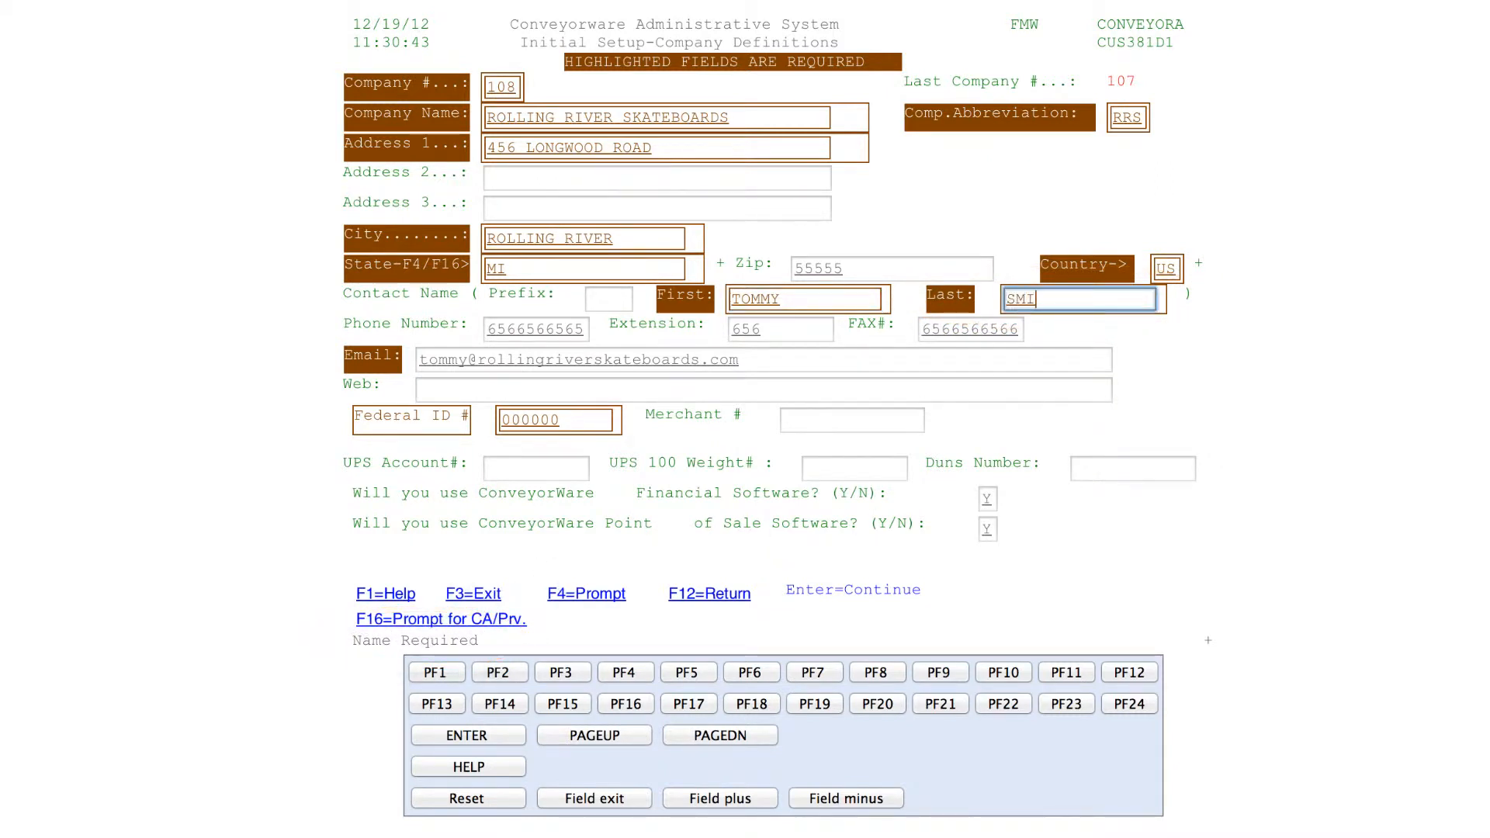
pyautogui.press('Return')
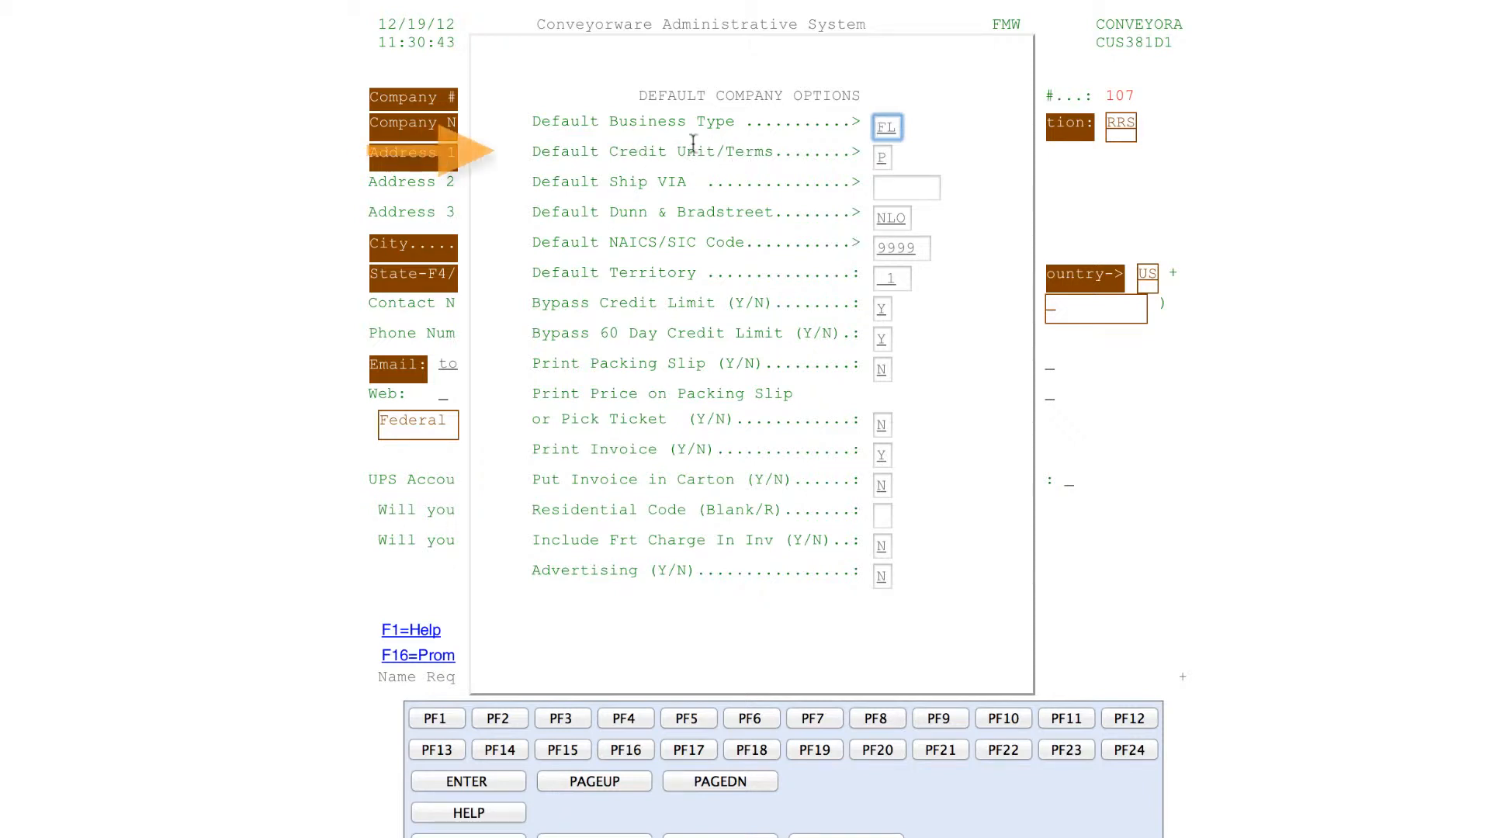
# Page through the credit limit codes list without choosing, leaving credit terms at P
pyautogui.press('Tab')
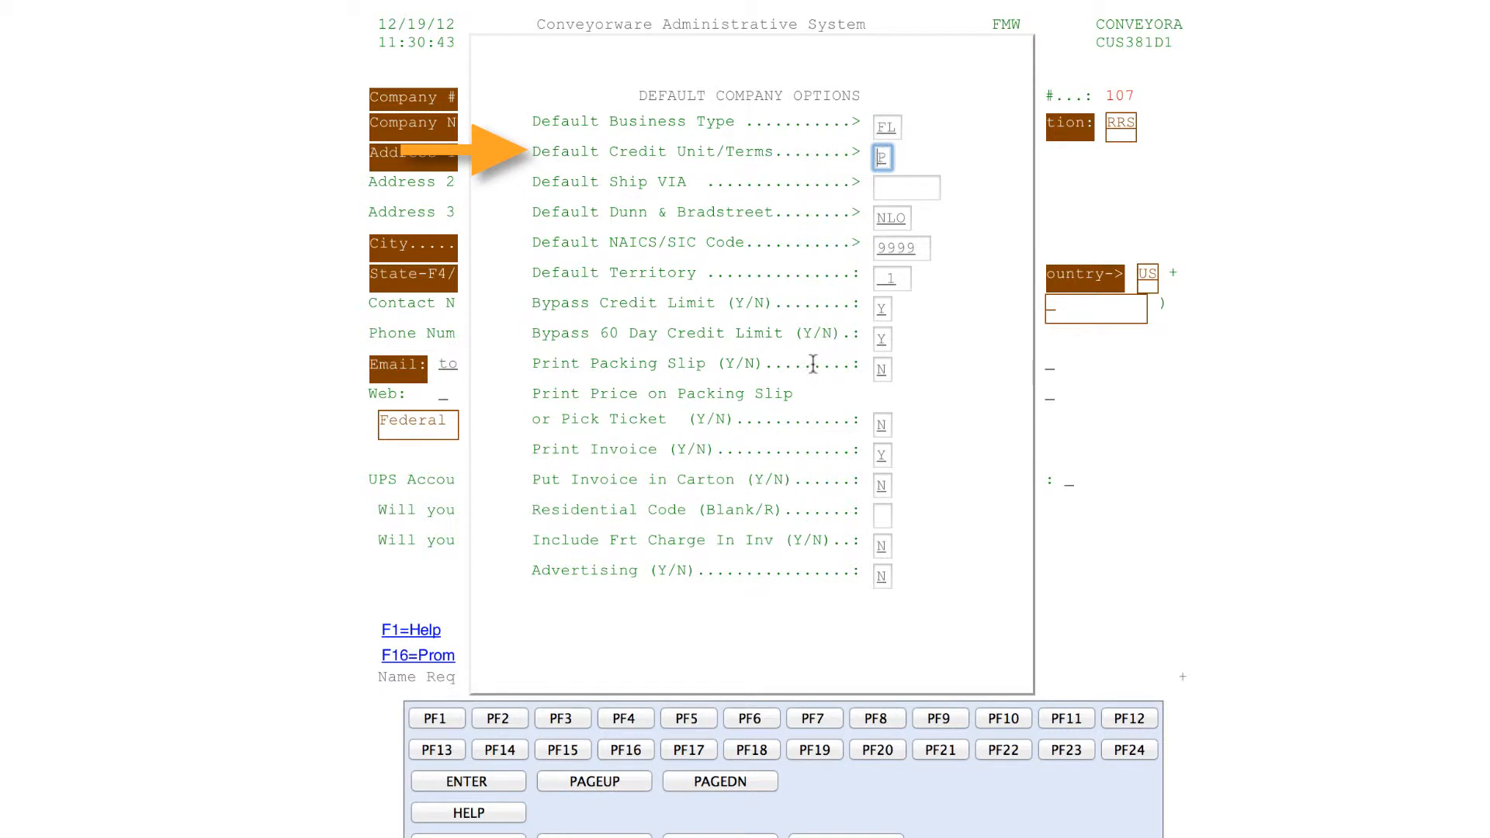
pyautogui.click(624, 718)
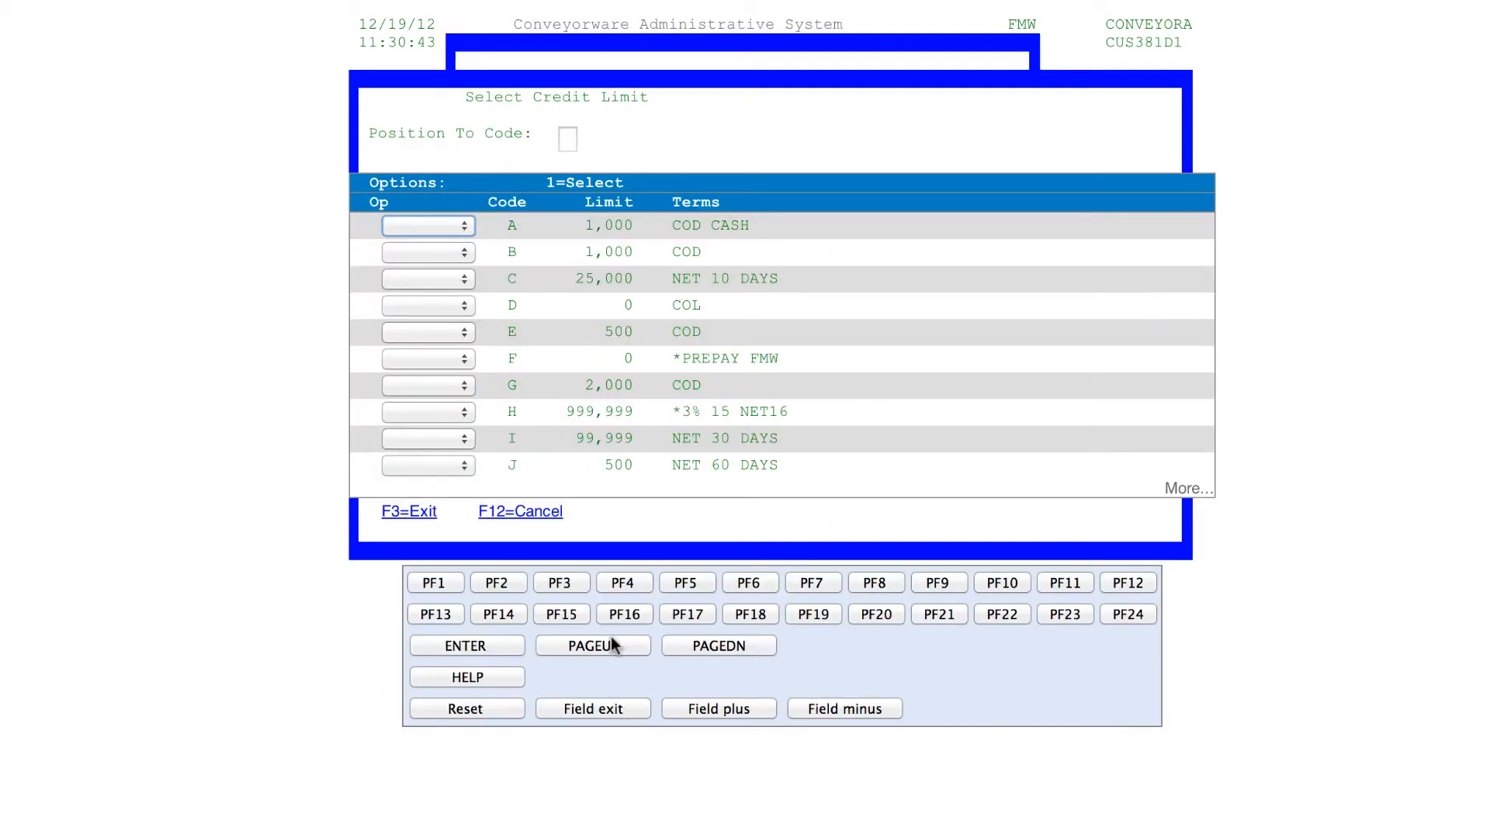
pyautogui.click(726, 587)
pyautogui.click(680, 657)
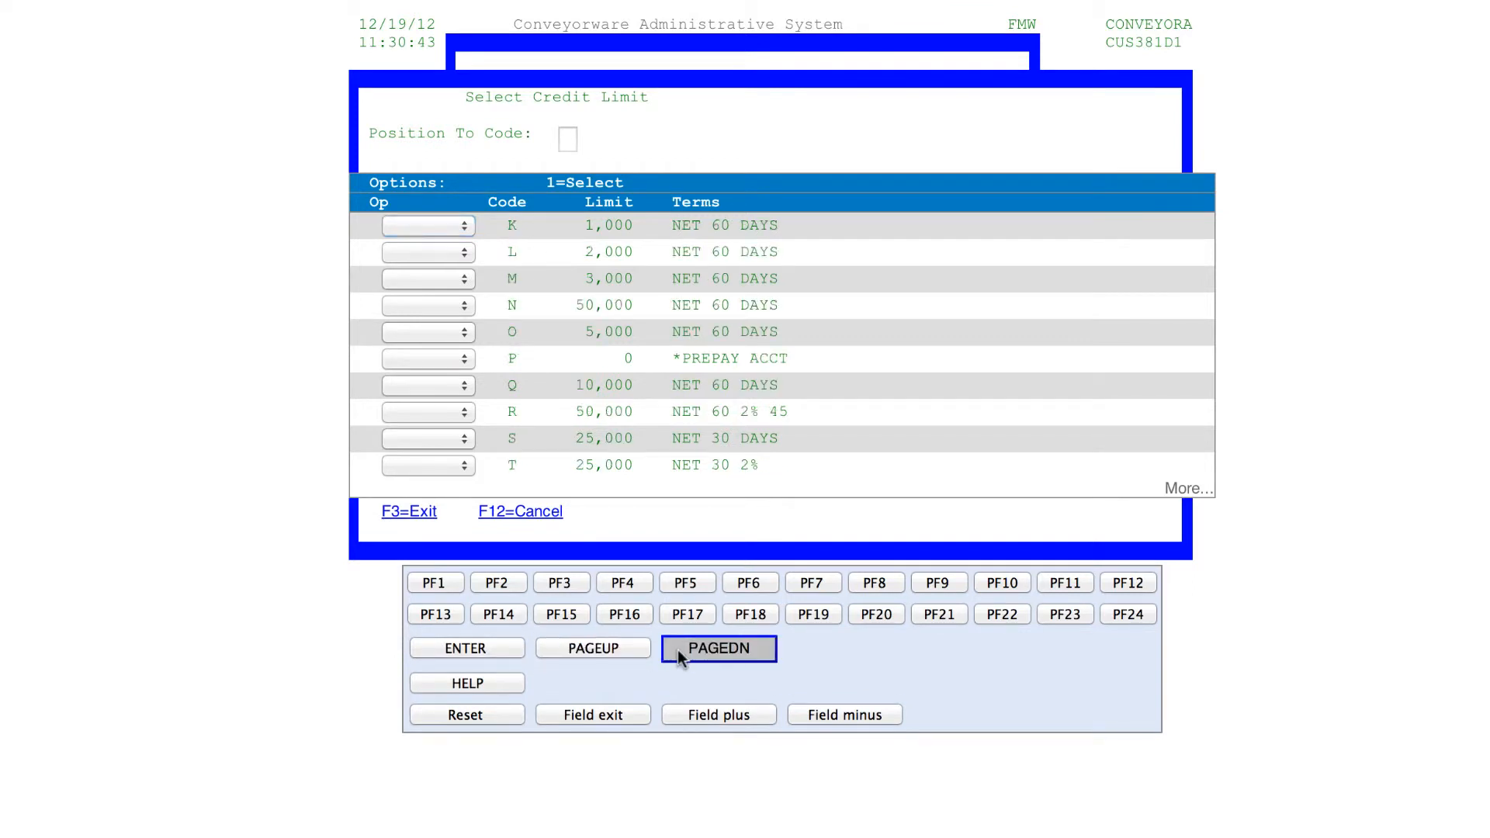
pyautogui.click(681, 658)
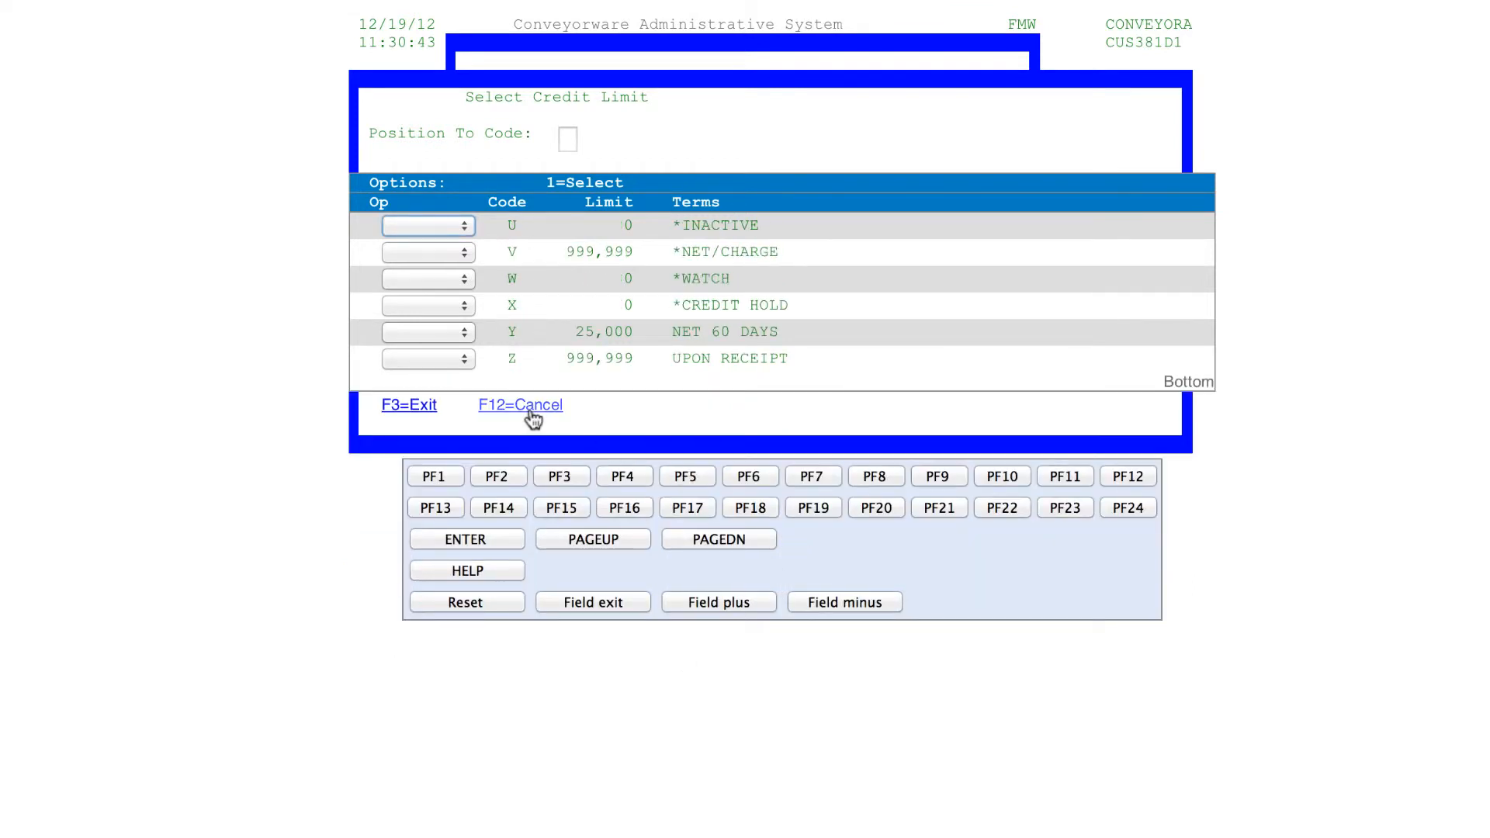
pyautogui.click(522, 405)
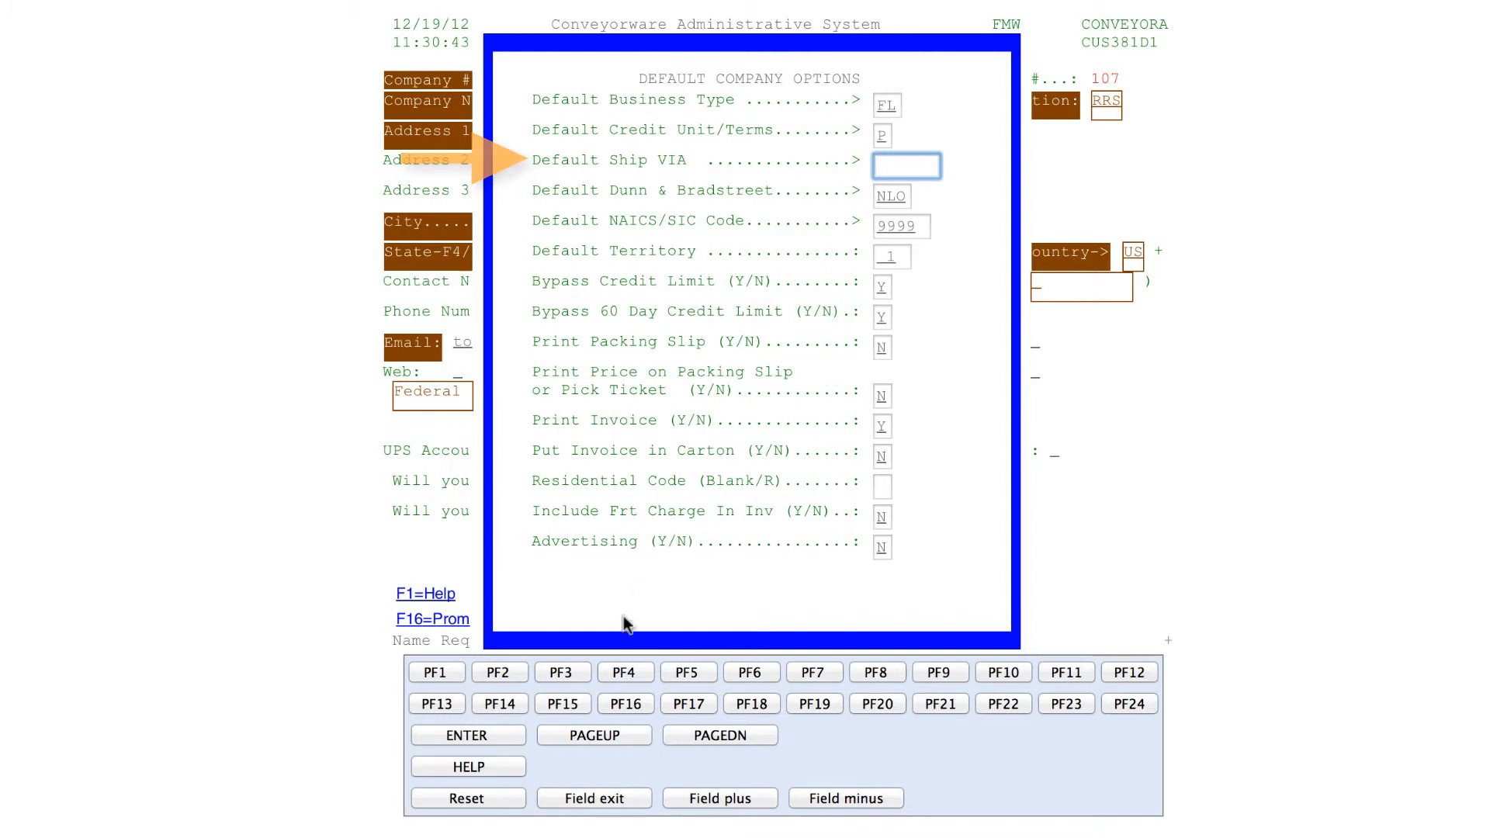
# Select UPSGRD as the default Ship VIA and accept the default company options
pyautogui.click(617, 672)
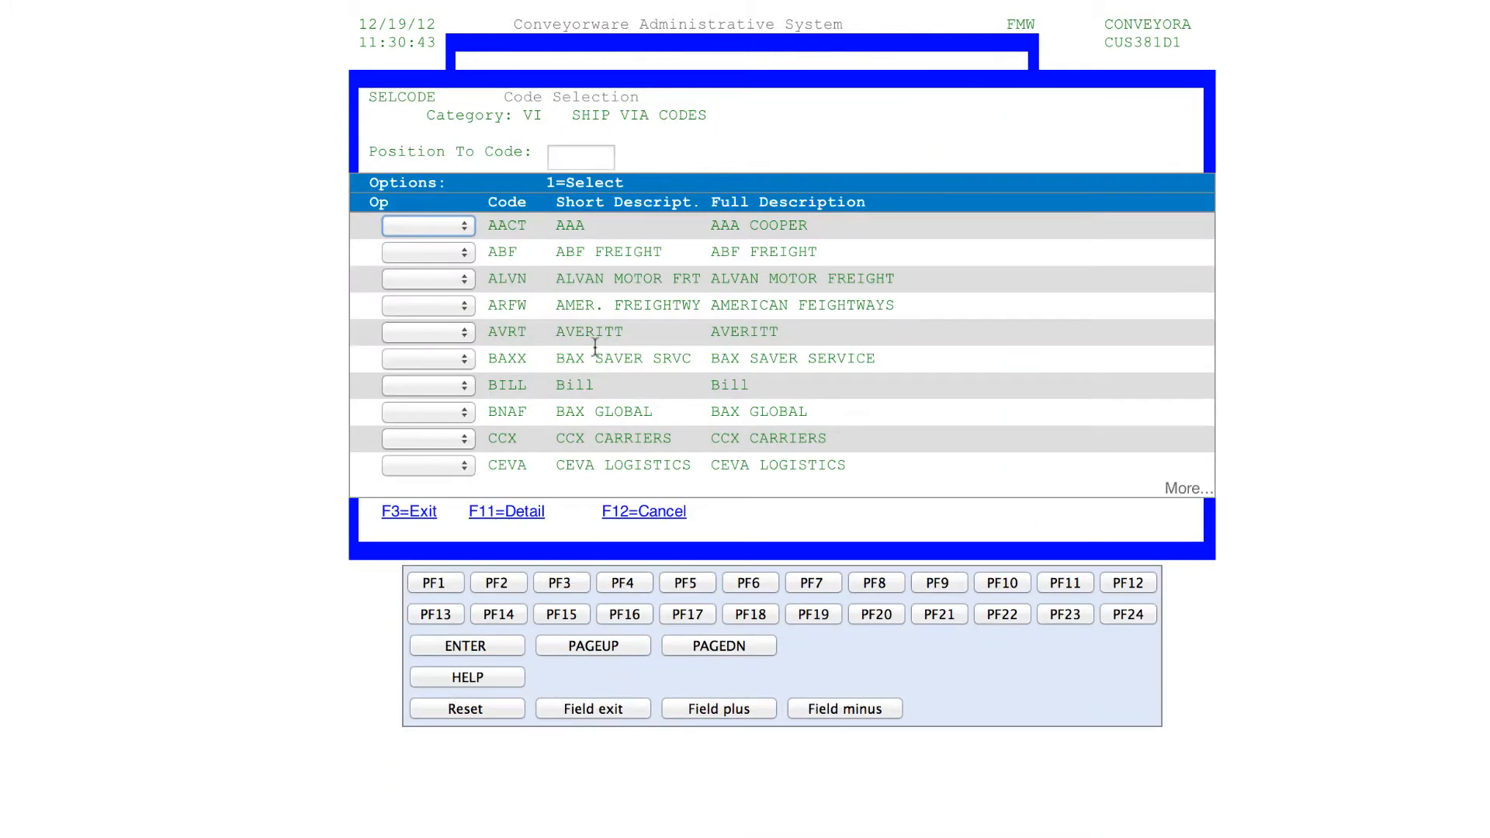
pyautogui.click(572, 159)
pyautogui.write('UPS')
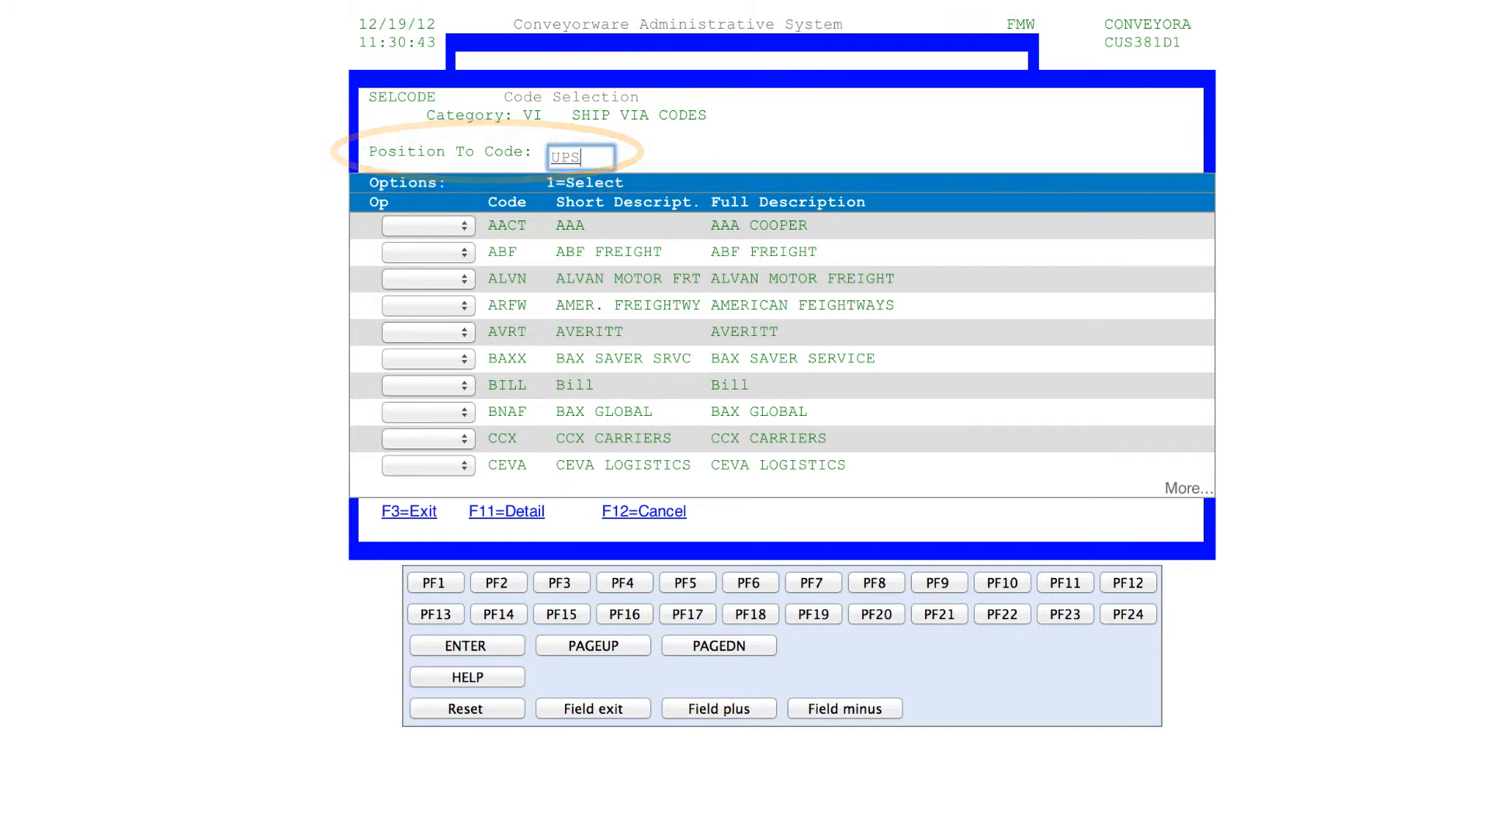
pyautogui.press('Return')
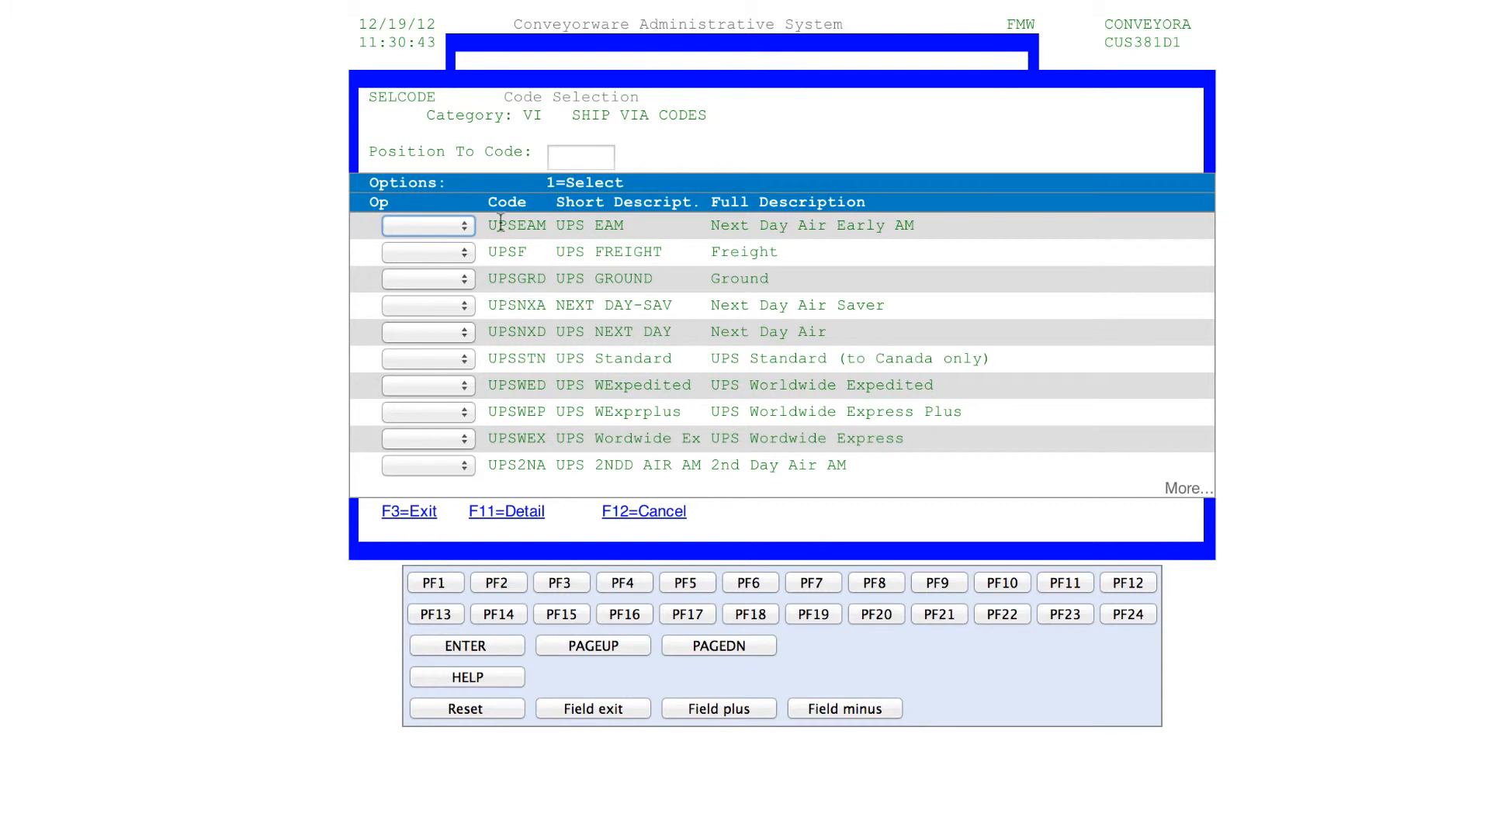
pyautogui.click(465, 276)
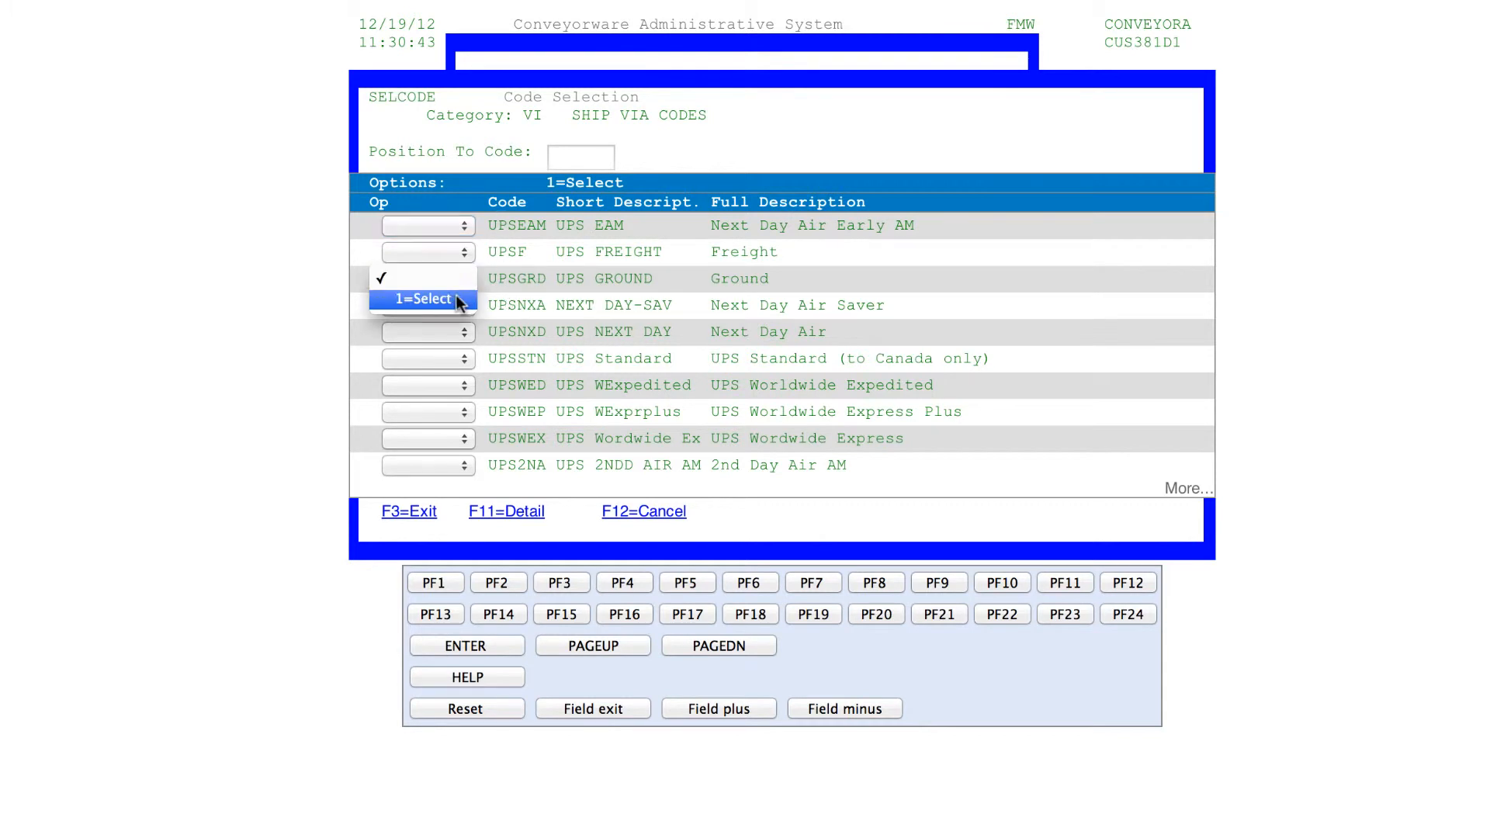
pyautogui.click(457, 295)
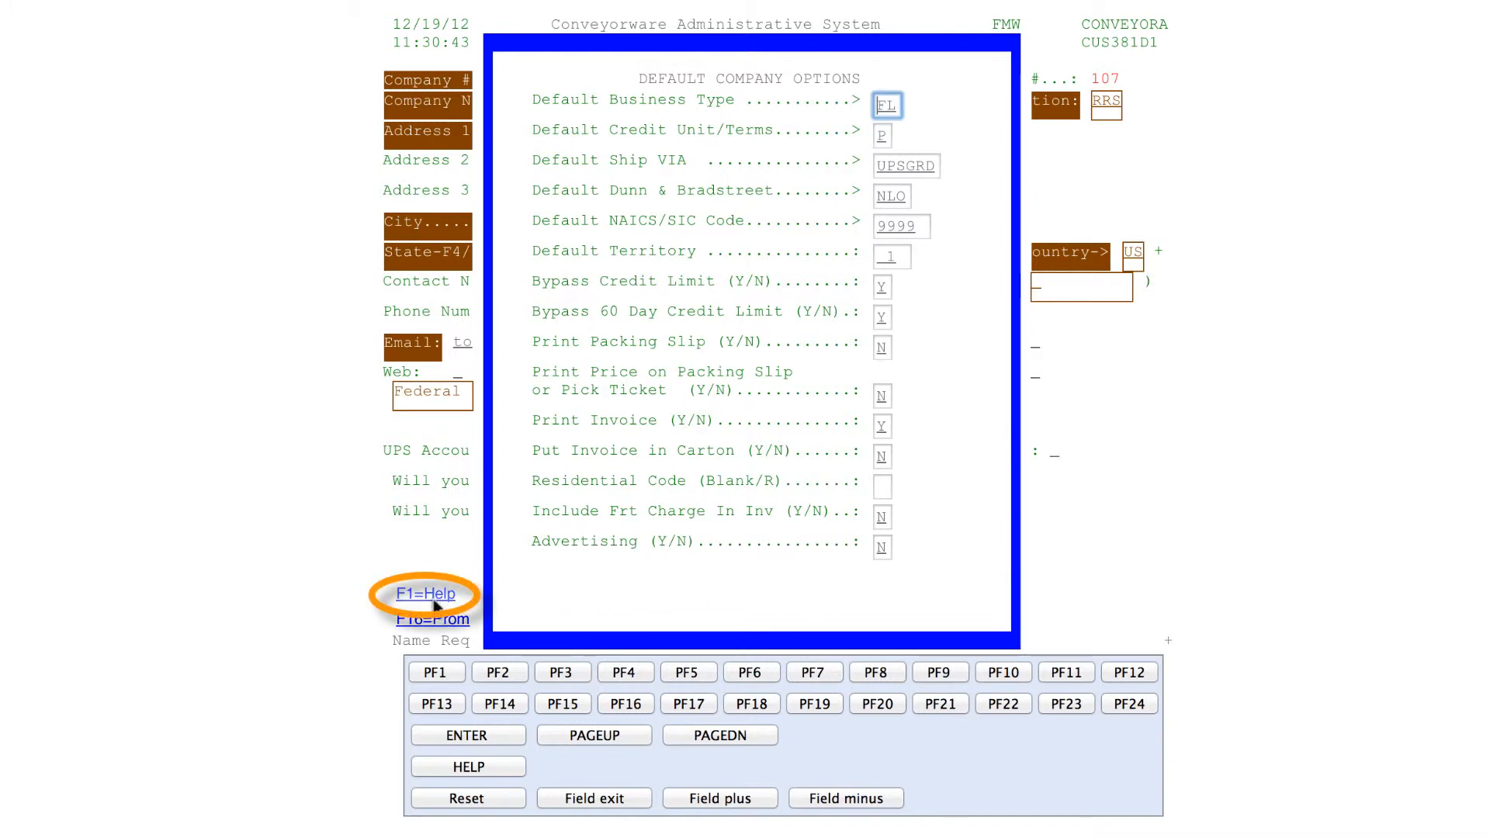
pyautogui.click(439, 674)
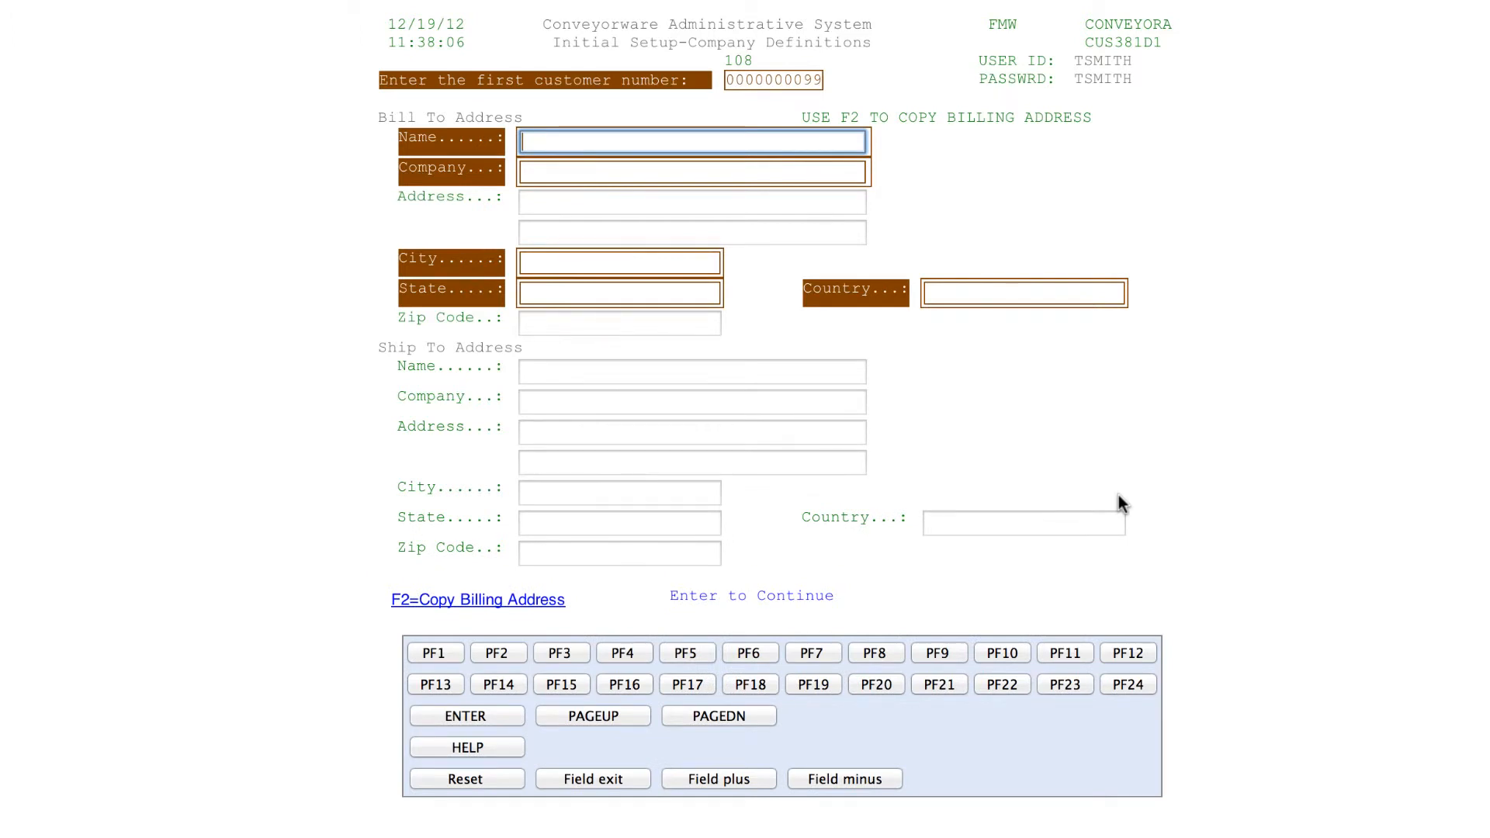
# Copy the first customer's billing address into the ship-to address
pyautogui.click(490, 654)
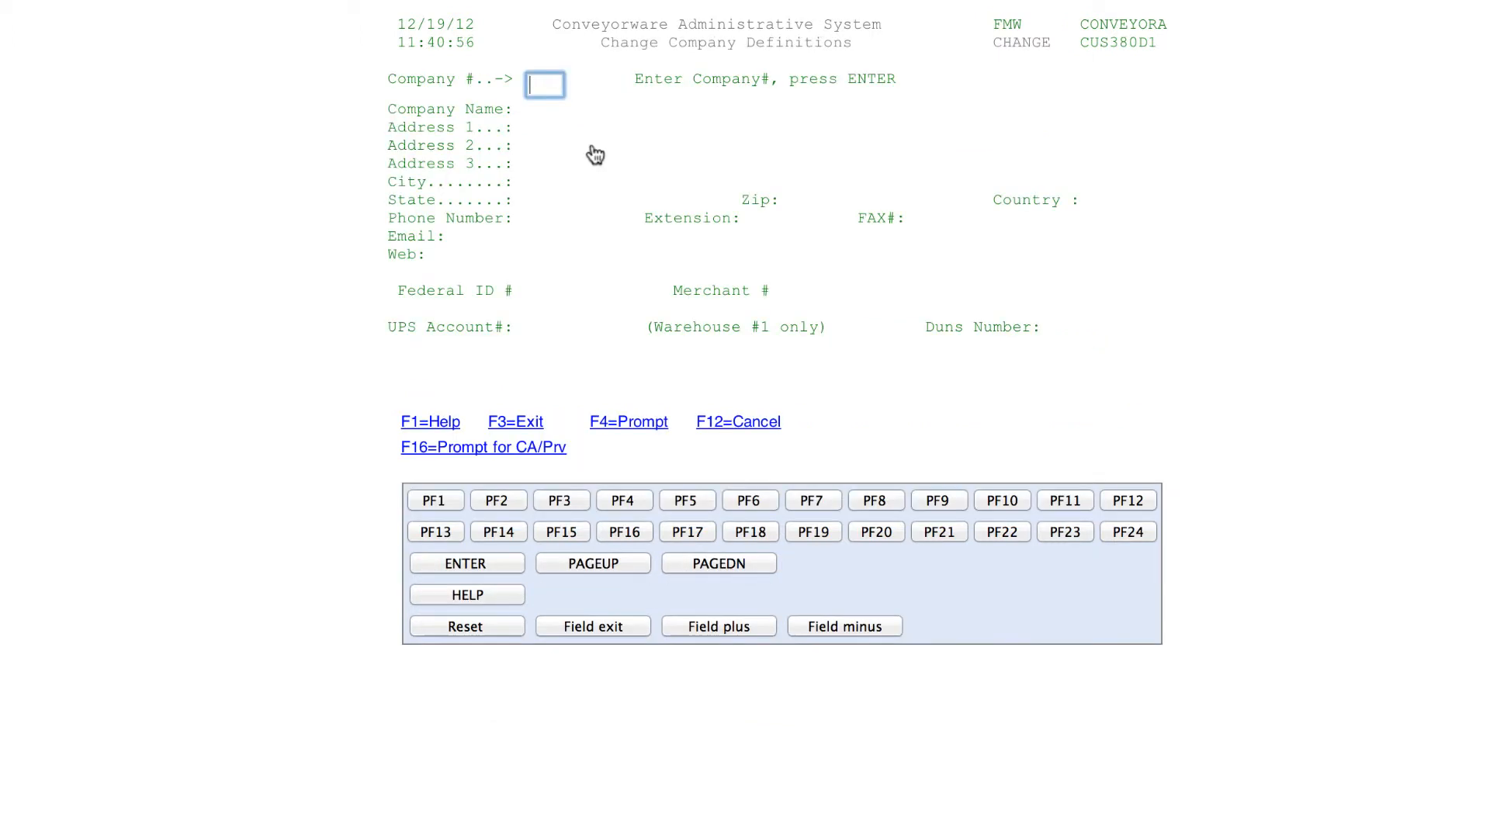
# Load company 108, ROLLING RIVER SKATEBOARDS, review its saved definitions, then exit to the setup menu
pyautogui.write('108')
pyautogui.press('Return')
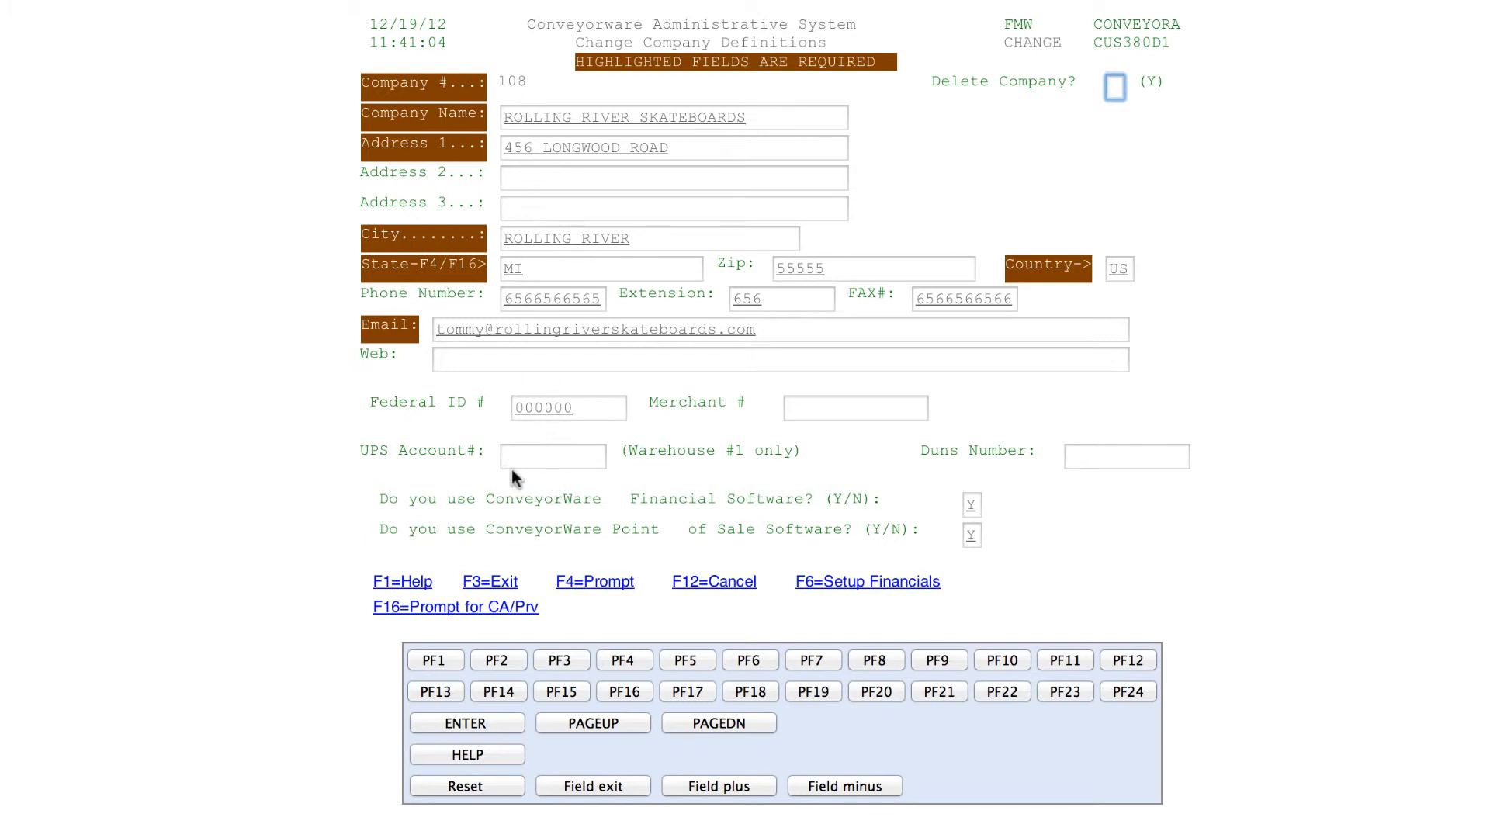
pyautogui.click(749, 661)
pyautogui.click(479, 587)
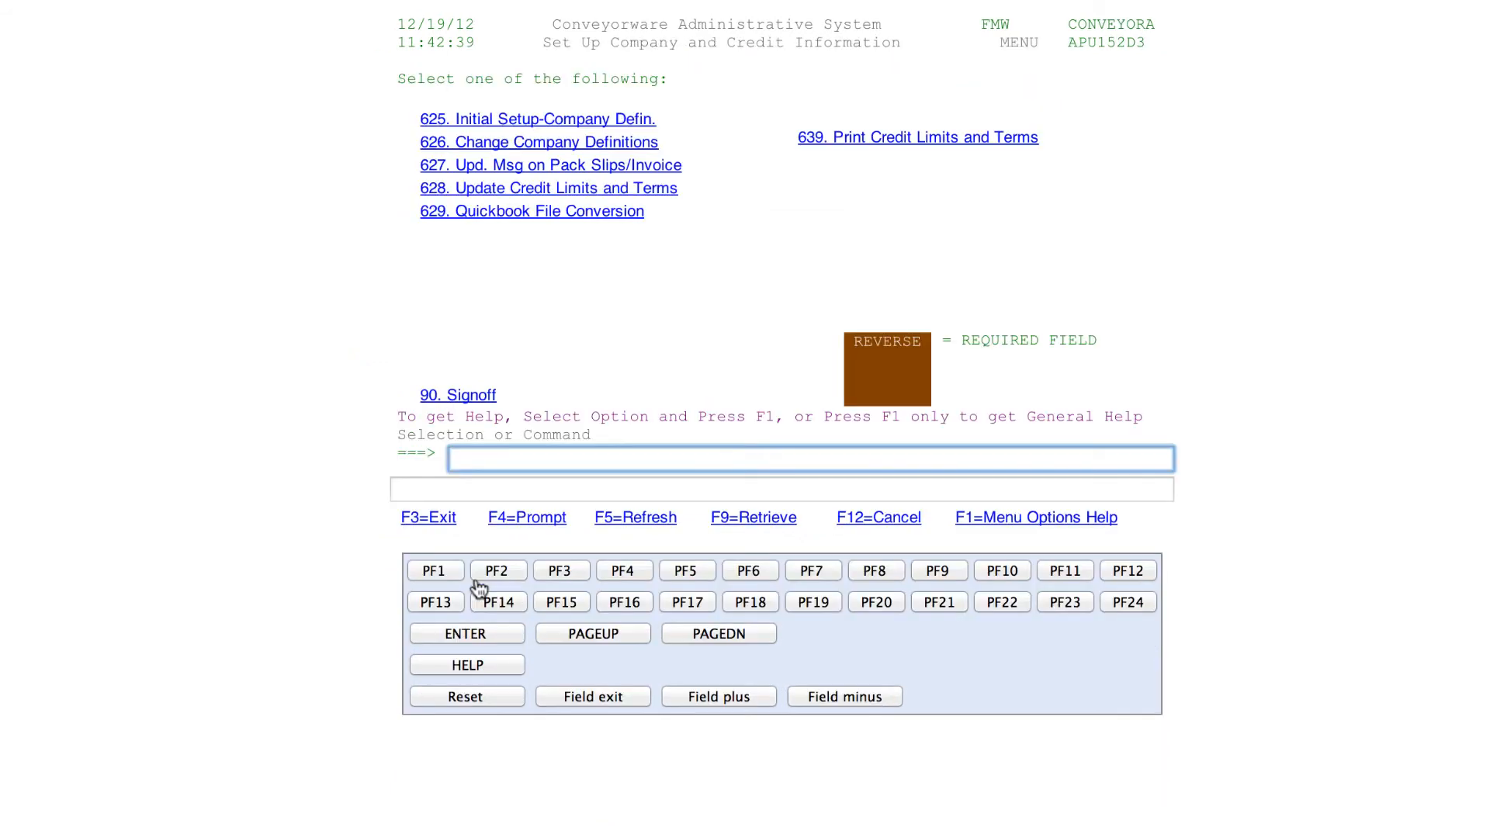
# Sign off with option 90, then fill in the user ID and password on the Sign On screen
pyautogui.click(469, 397)
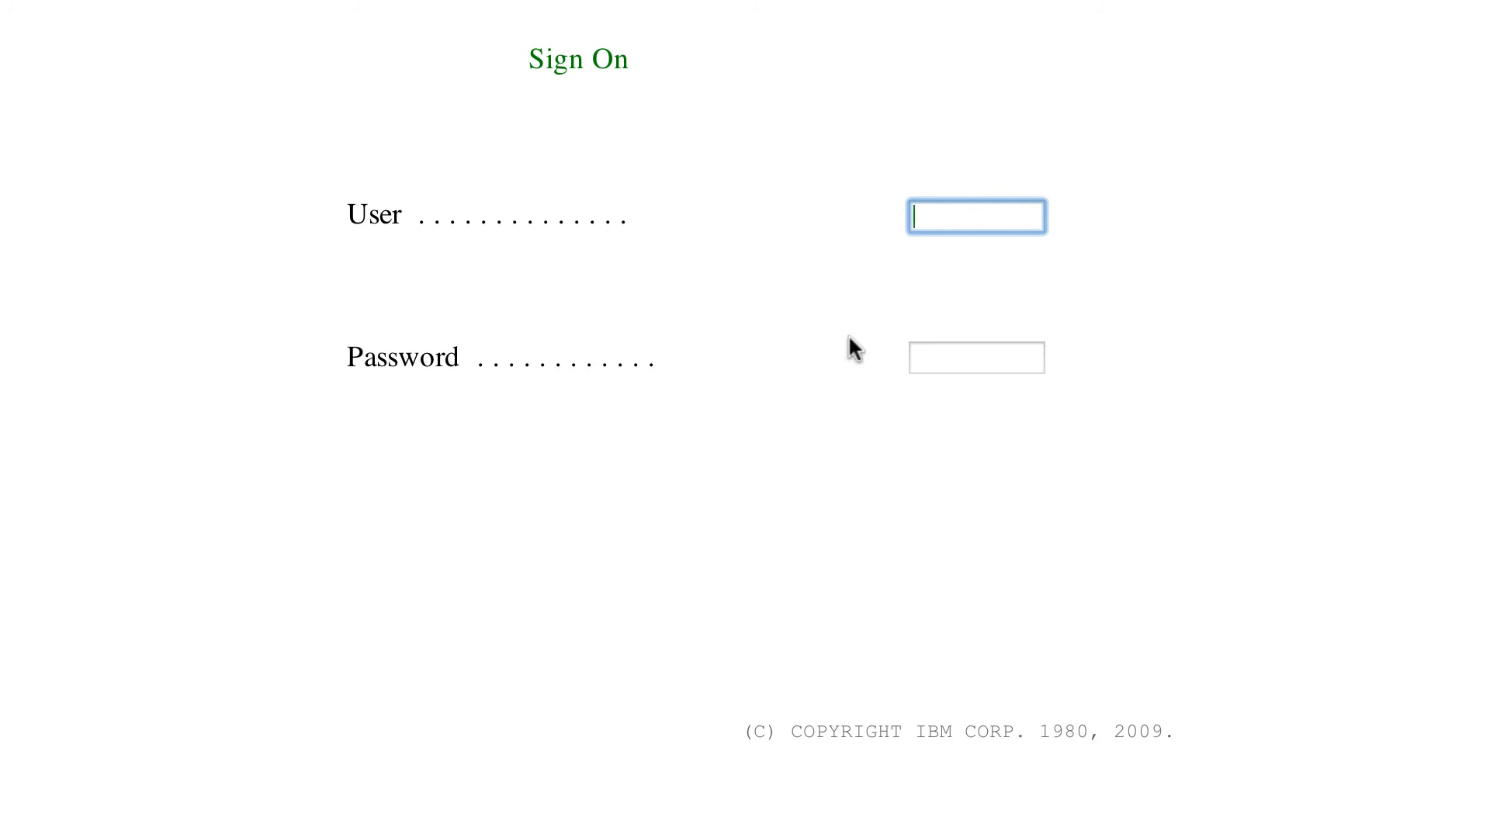
pyautogui.write('CONVEYOR')
pyautogui.click(945, 359)
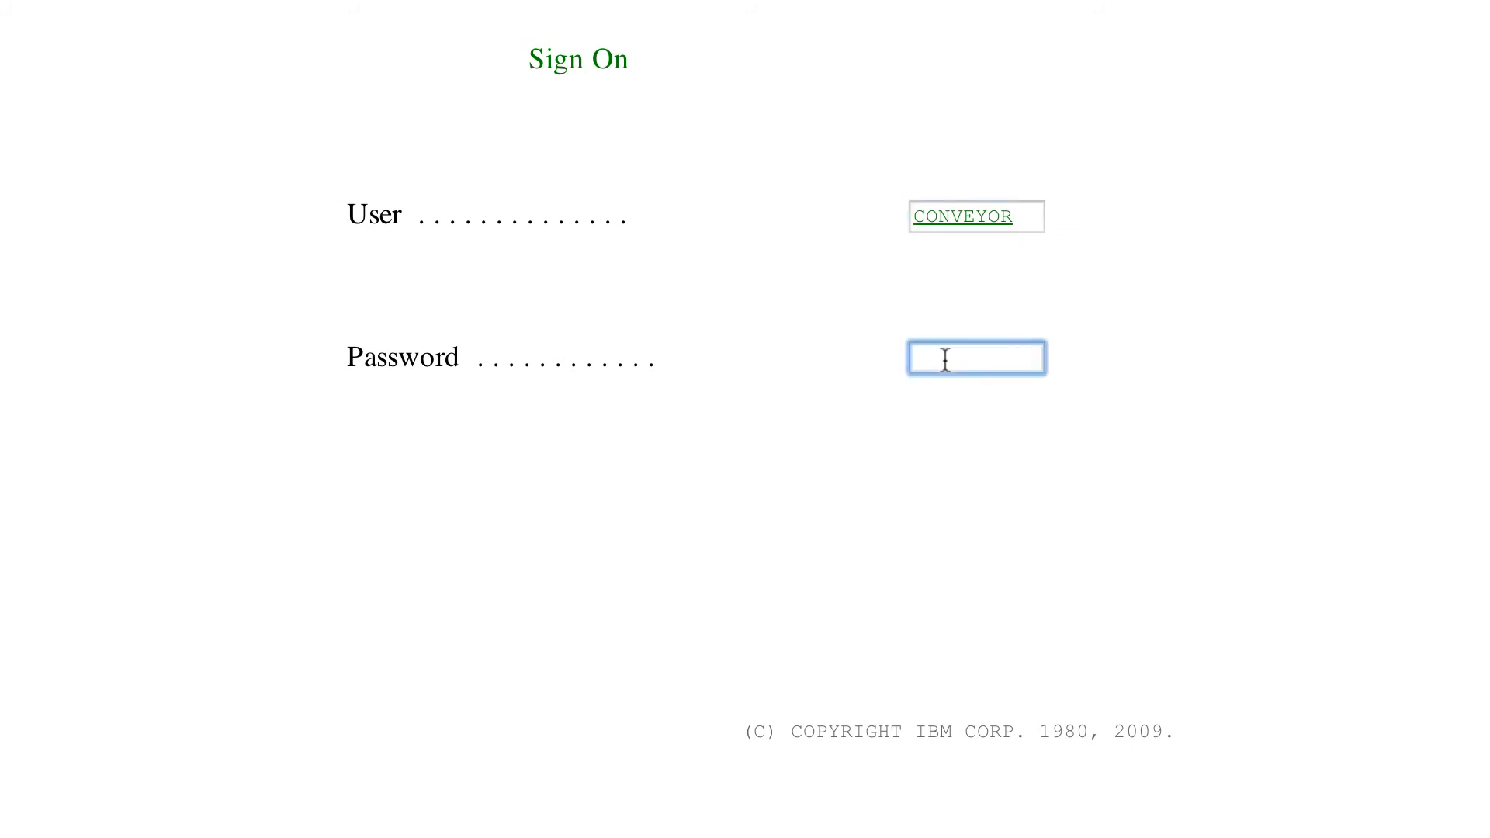
pyautogui.write('••••••••')
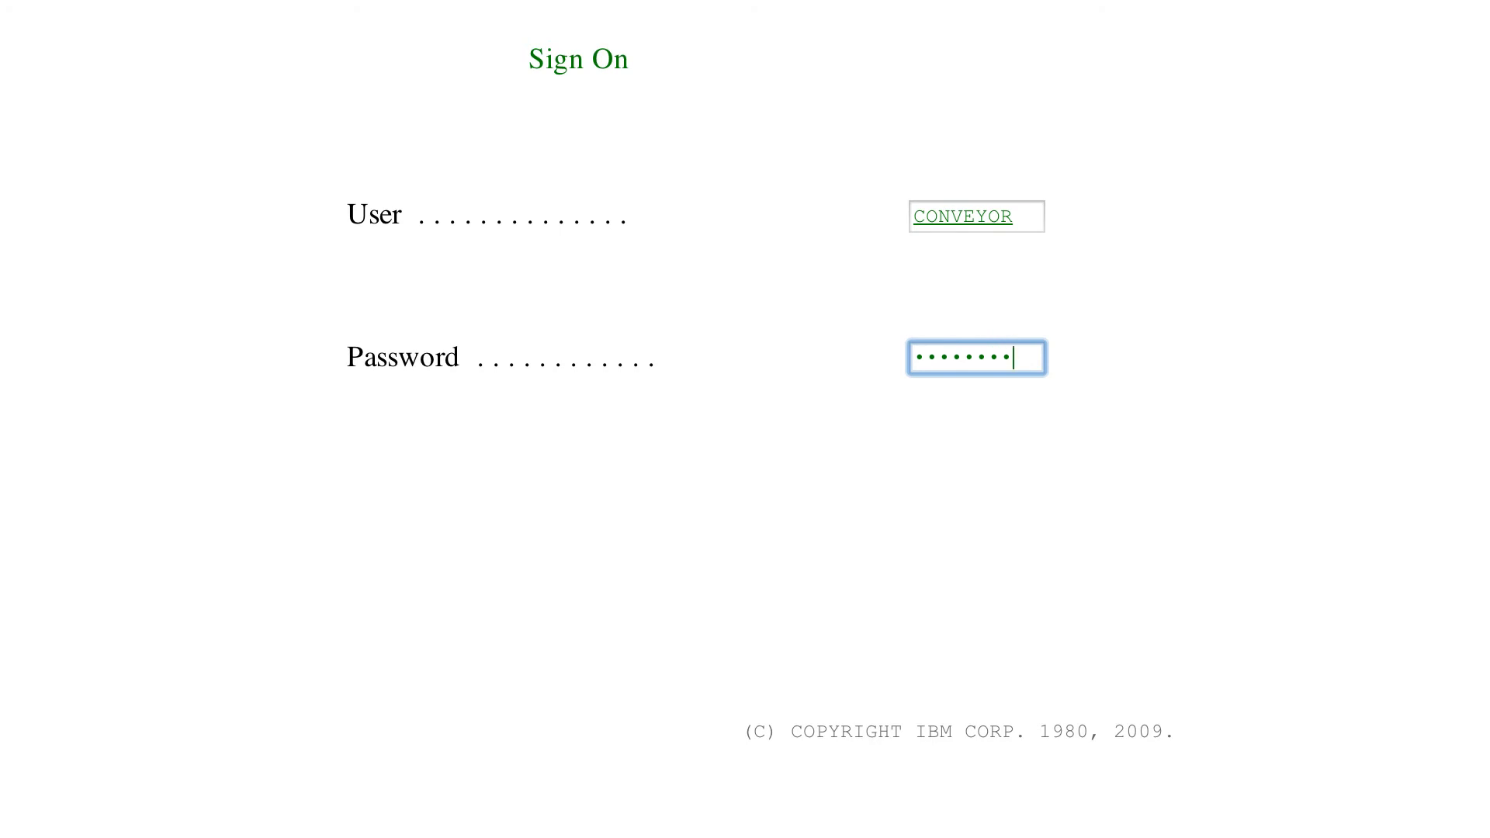